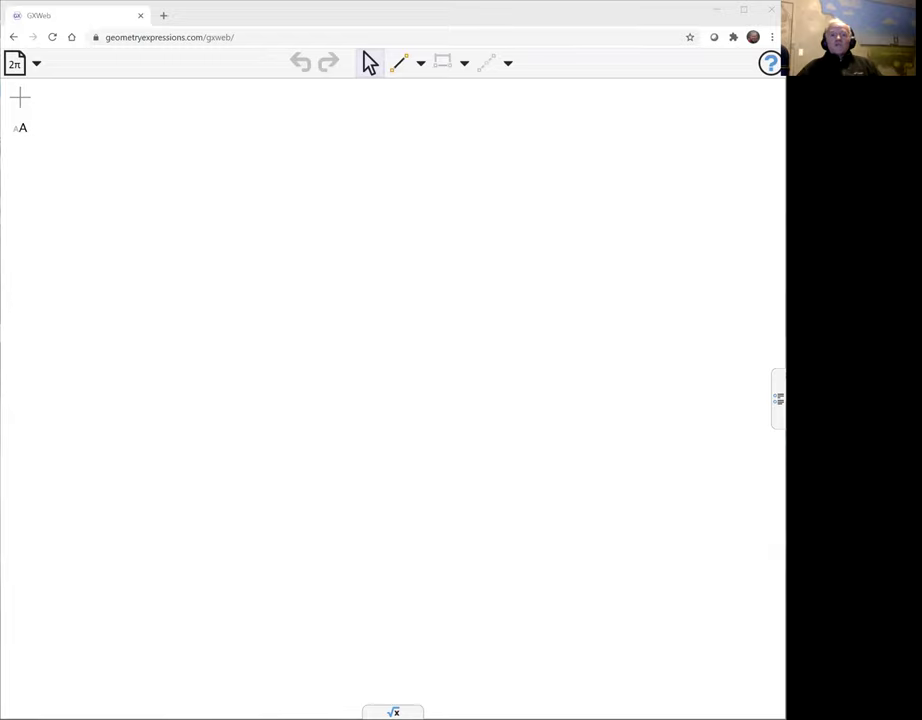
# Step: Draw triangle ABC with the Line tool
pyautogui.click(403, 65)
pyautogui.click(131, 420)
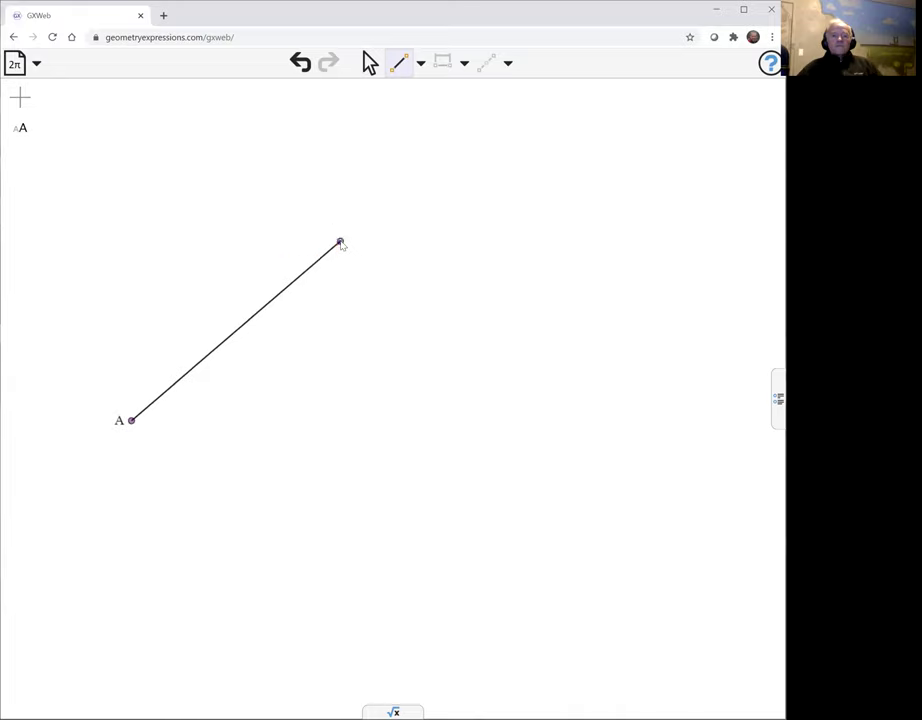
pyautogui.click(340, 241)
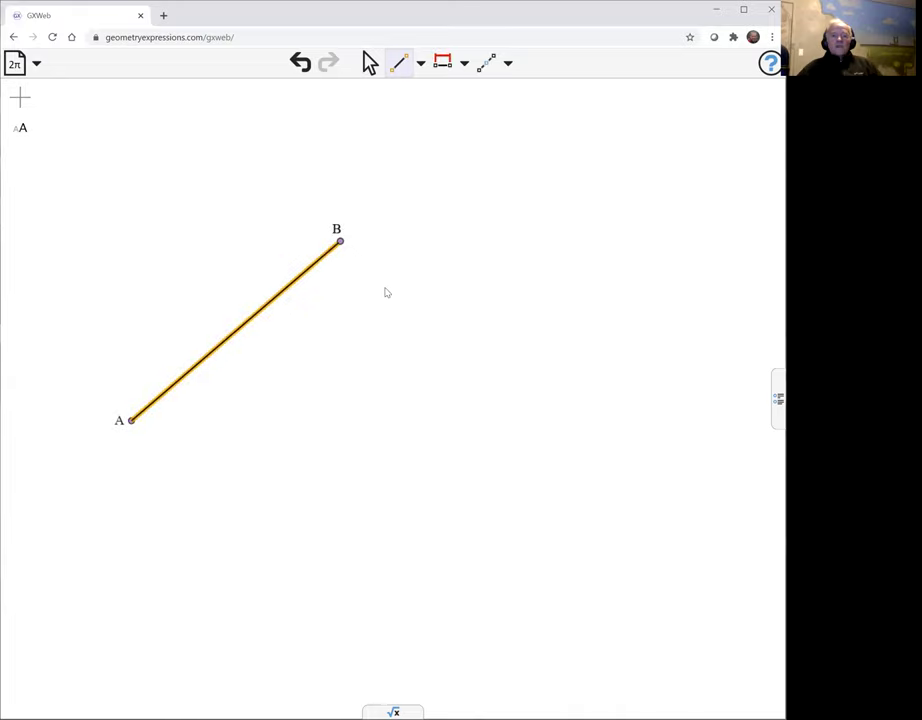
pyautogui.click(528, 496)
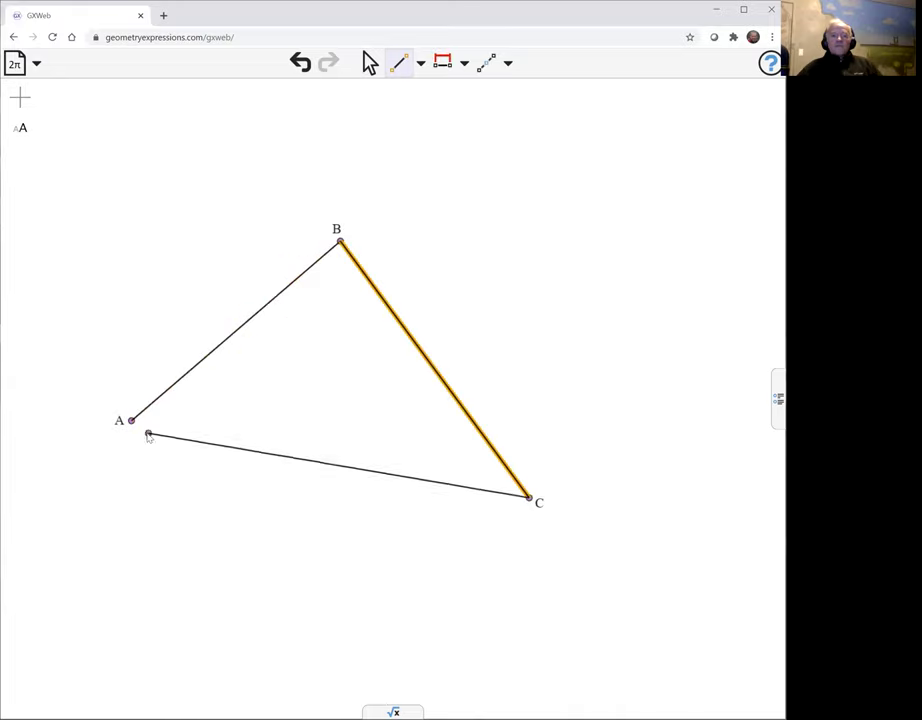
pyautogui.click(139, 432)
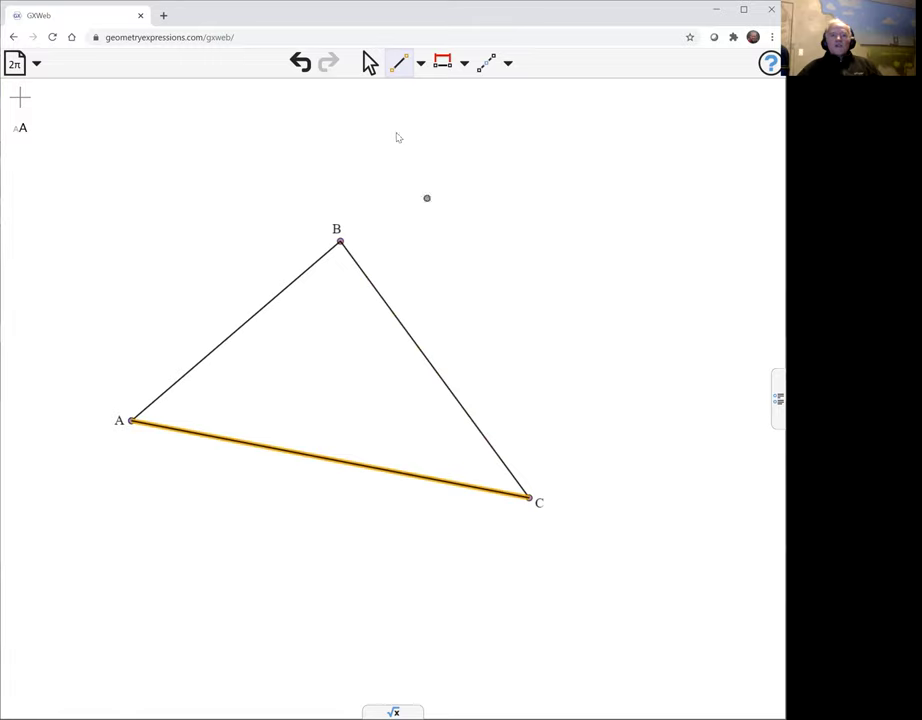
# Step: Construct median BD from vertex B to side AC
pyautogui.click(370, 63)
pyautogui.click(383, 160)
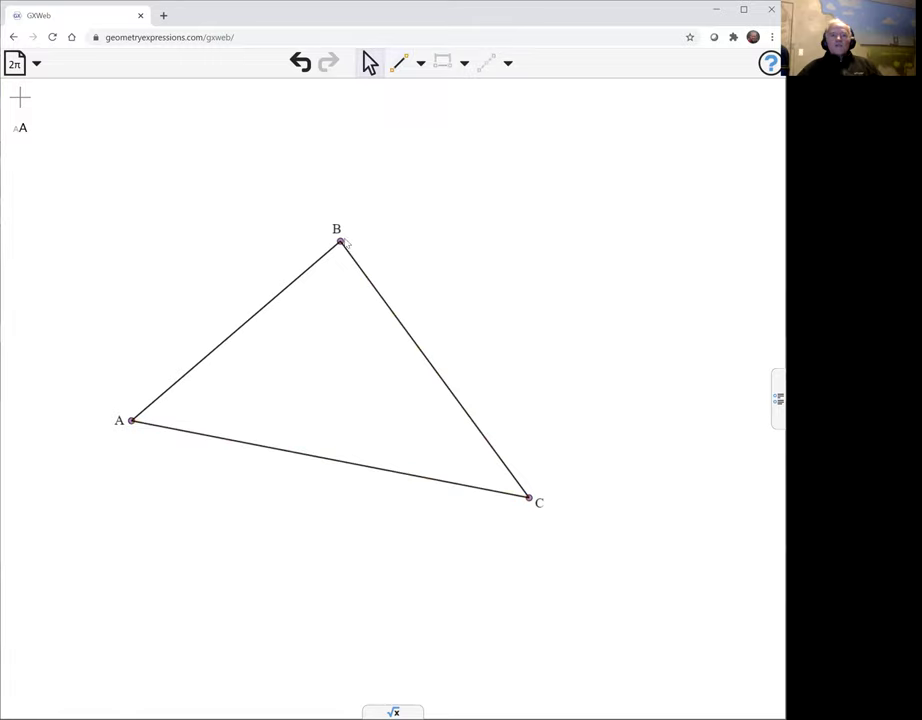
pyautogui.click(341, 242)
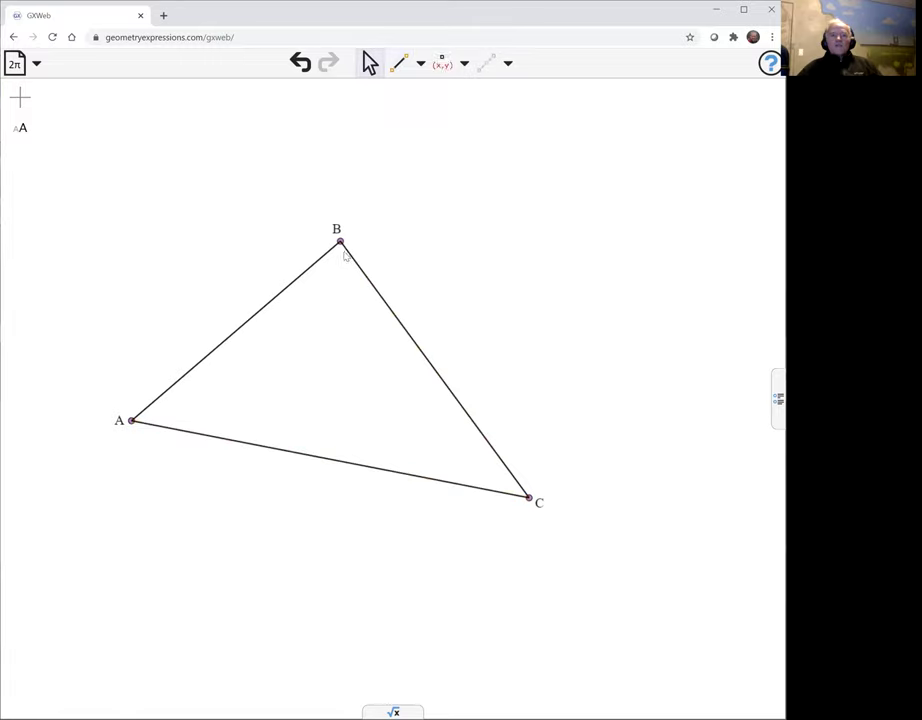
pyautogui.click(352, 465)
pyautogui.click(487, 63)
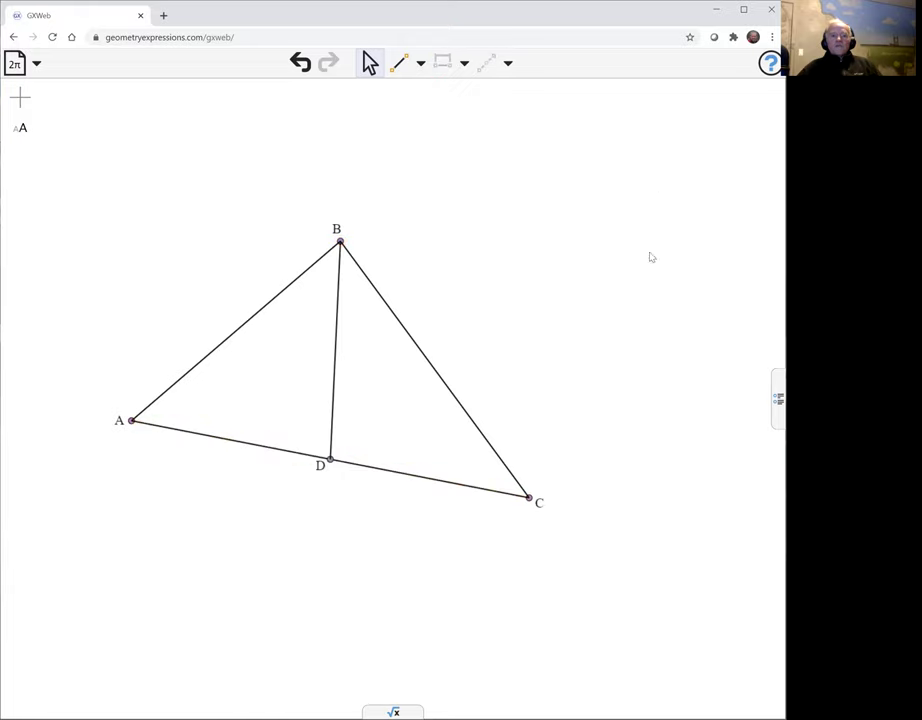
# Step: Construct median AE from A to side BC and median CF from C to side AB
pyautogui.click(133, 422)
pyautogui.click(423, 355)
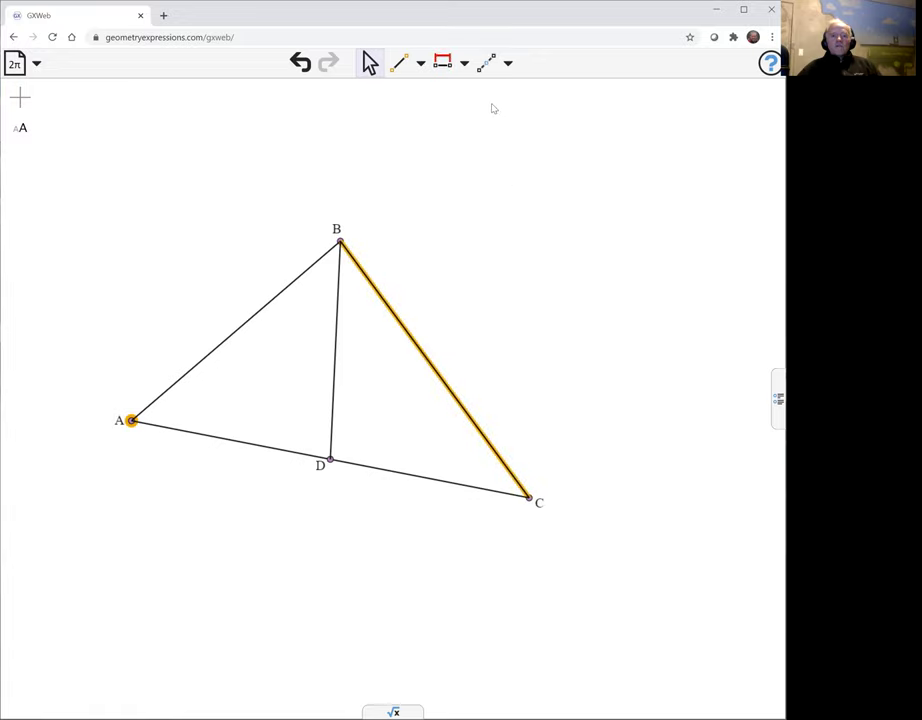
pyautogui.click(488, 68)
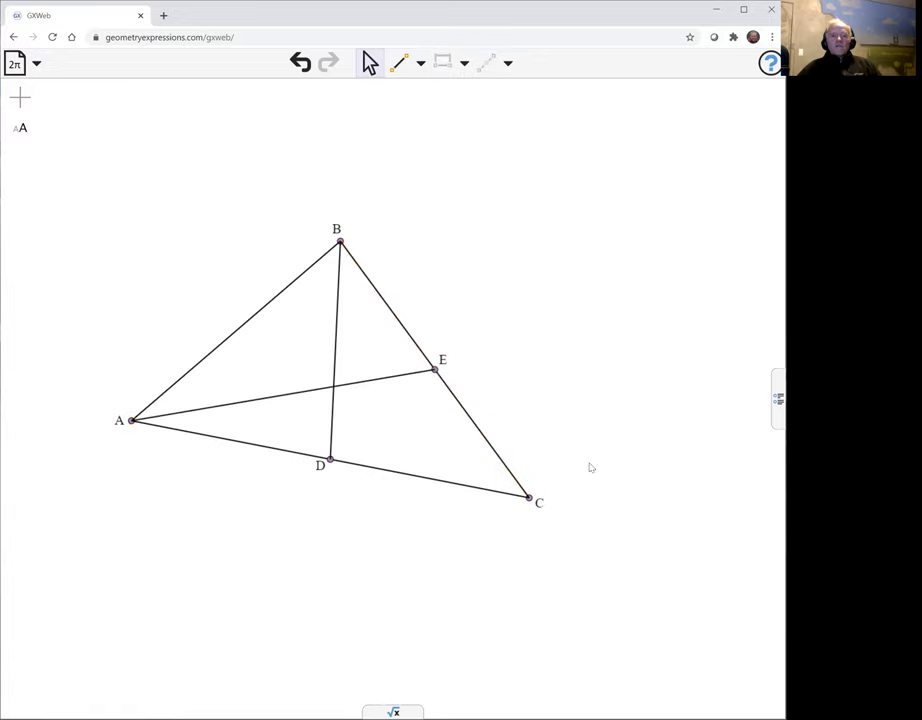
pyautogui.click(530, 498)
pyautogui.click(261, 312)
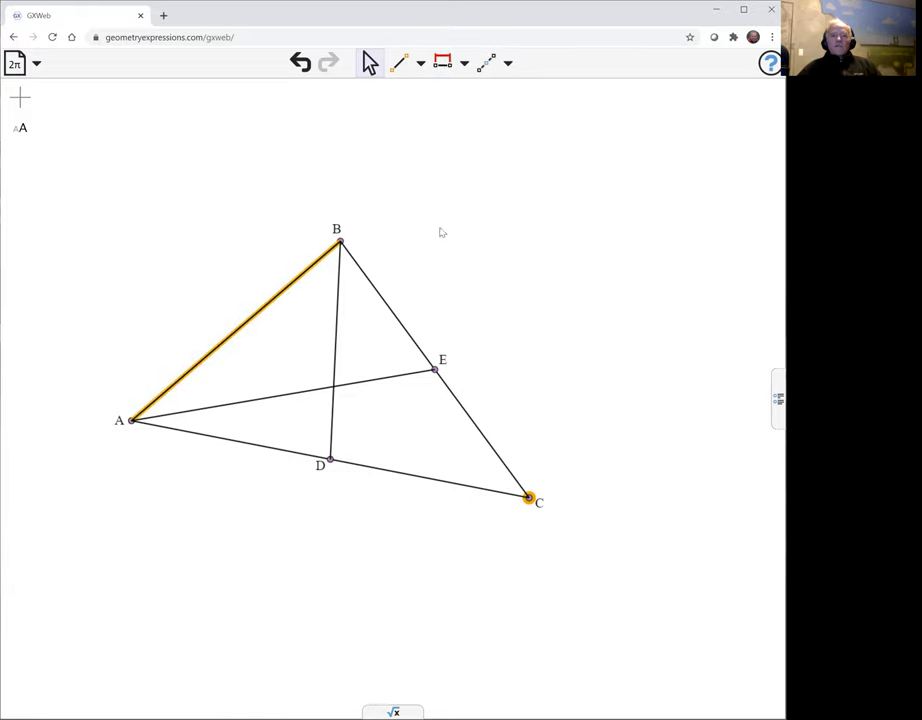
pyautogui.click(490, 62)
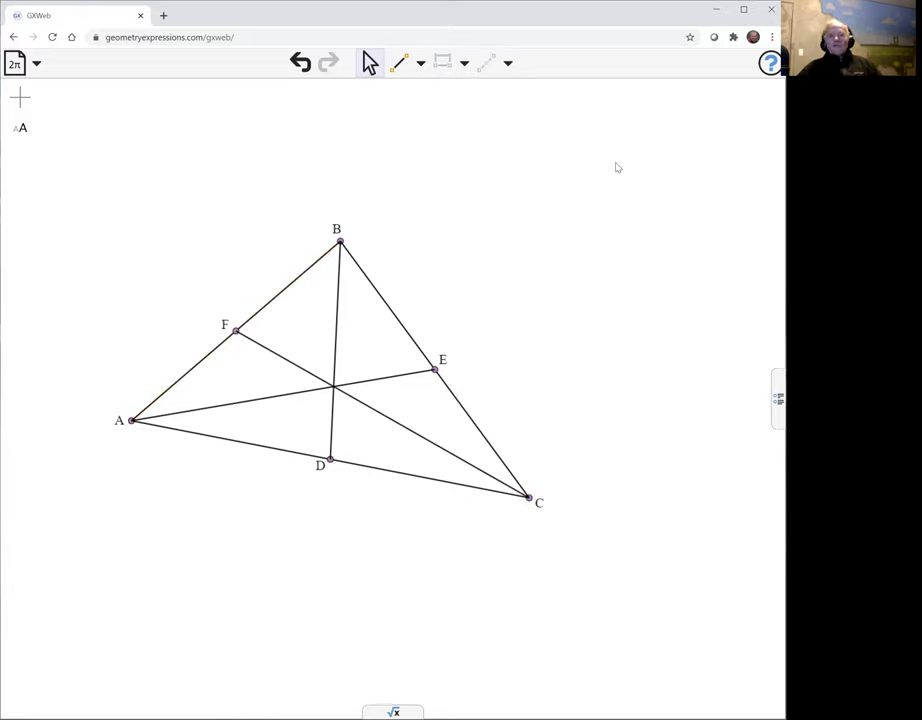
# Step: Apply Distance constraints labelling BC as a, AC as b and AB as c
pyautogui.click(399, 322)
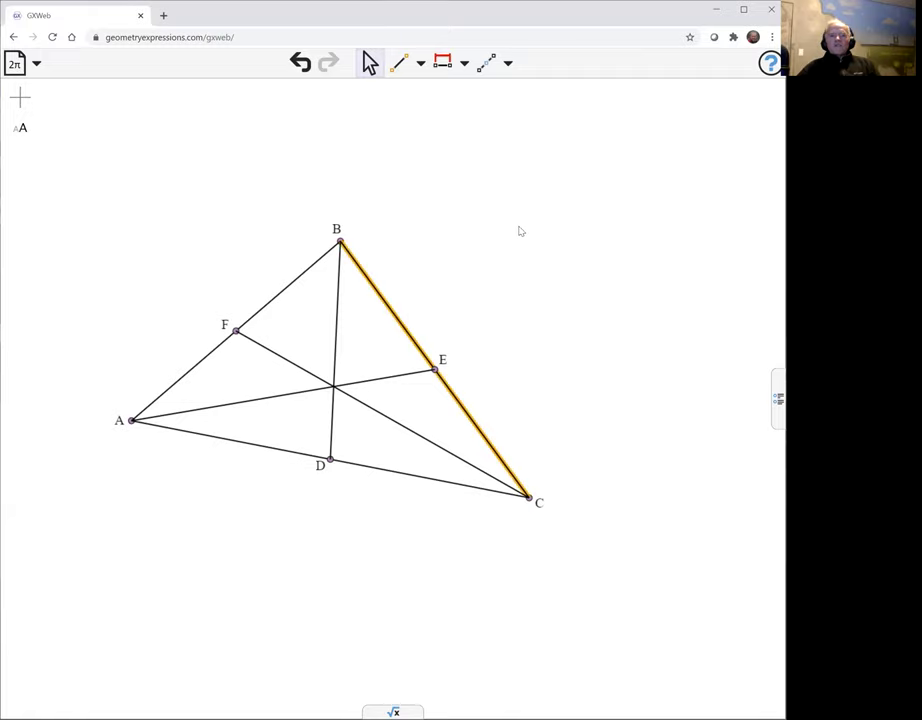
pyautogui.click(443, 62)
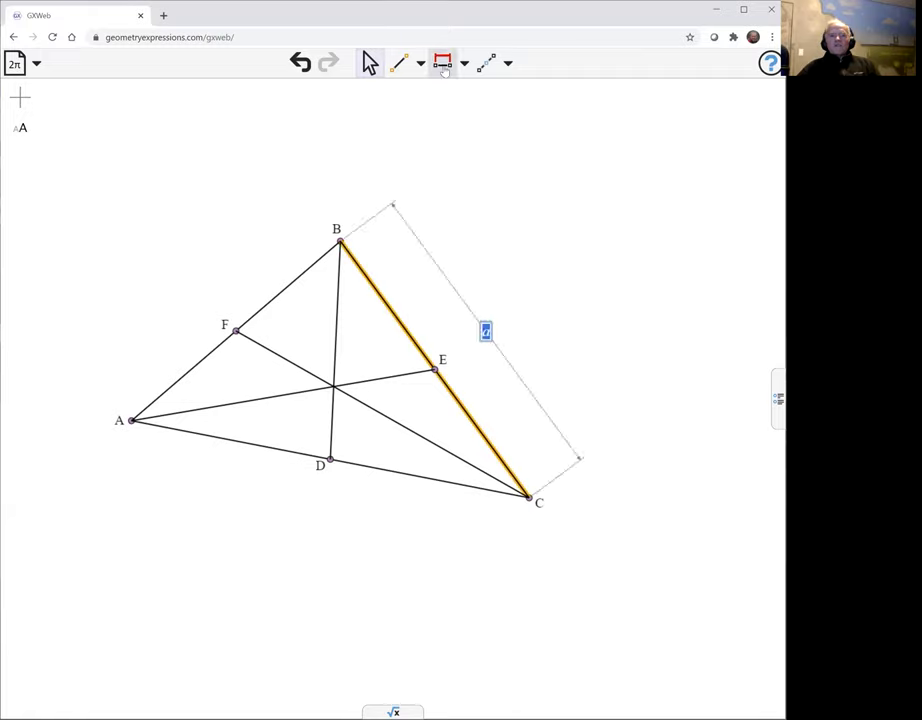
pyautogui.click(553, 235)
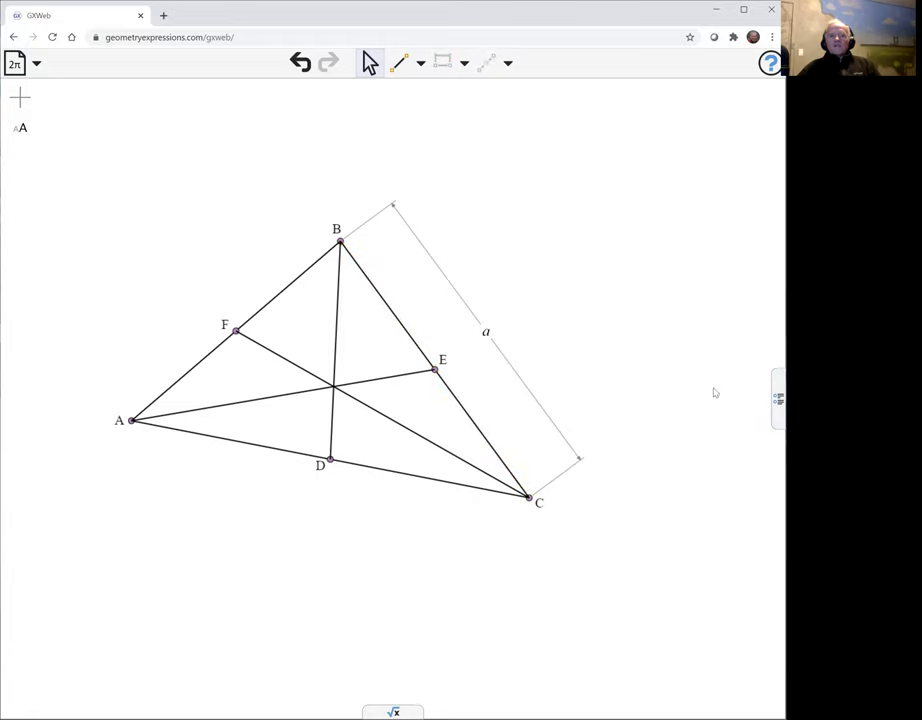
pyautogui.click(383, 470)
pyautogui.click(443, 62)
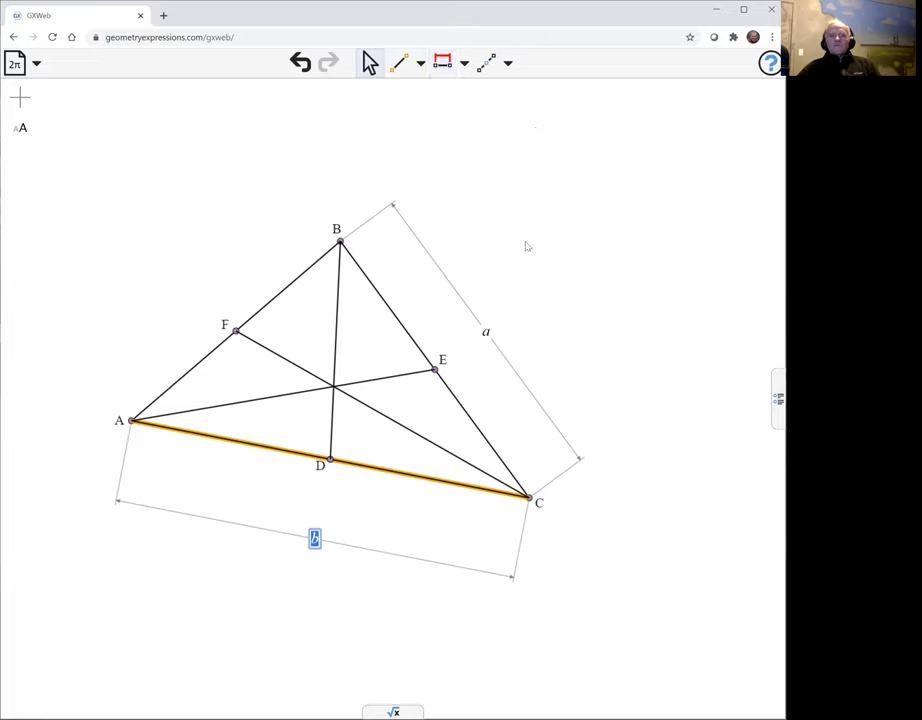
pyautogui.click(245, 275)
pyautogui.click(285, 288)
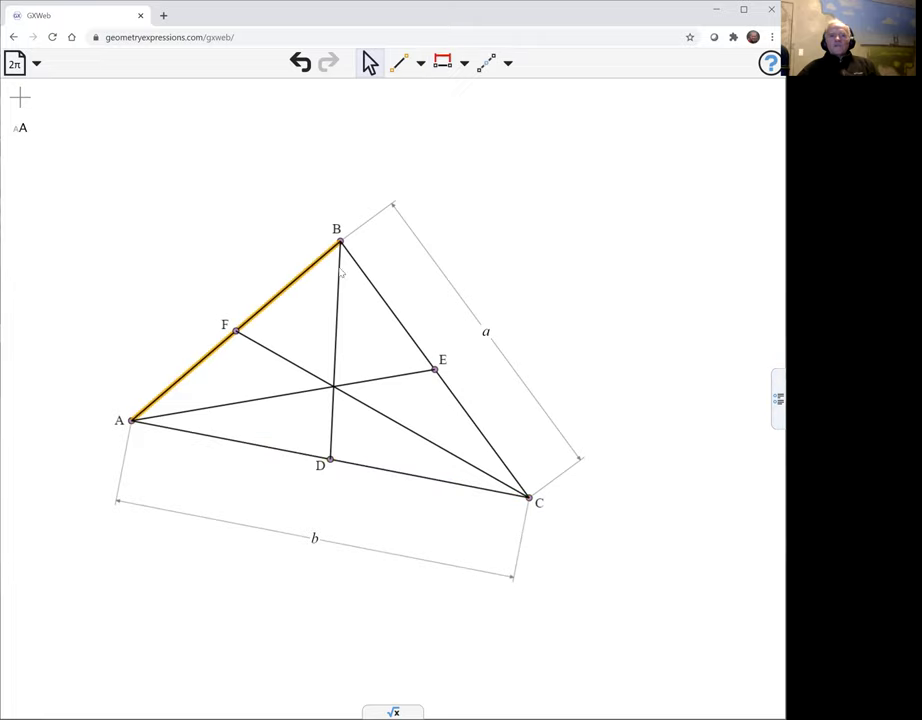
pyautogui.click(443, 62)
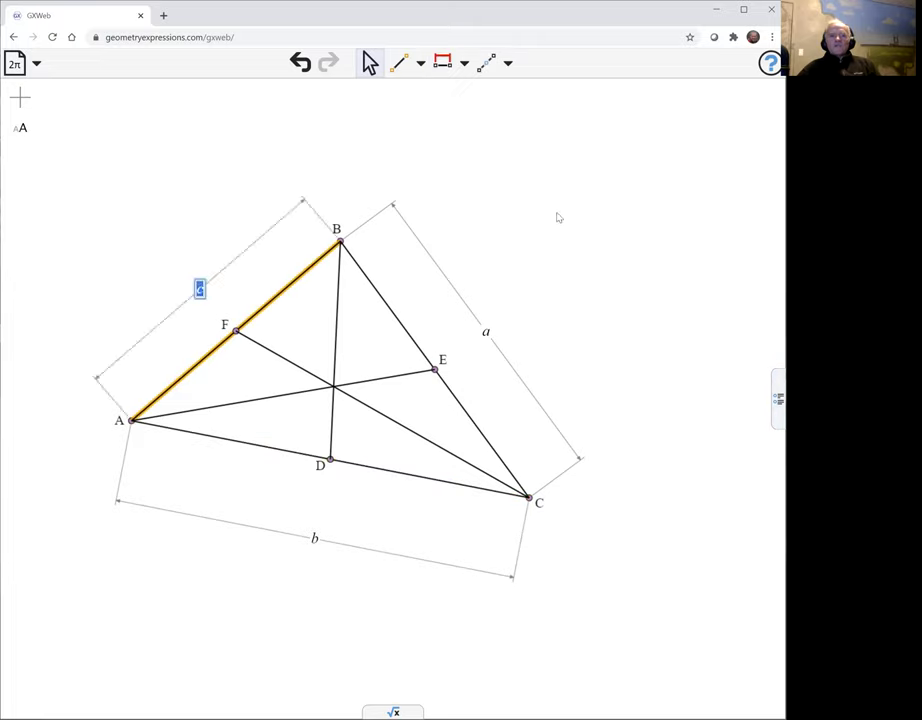
pyautogui.click(558, 217)
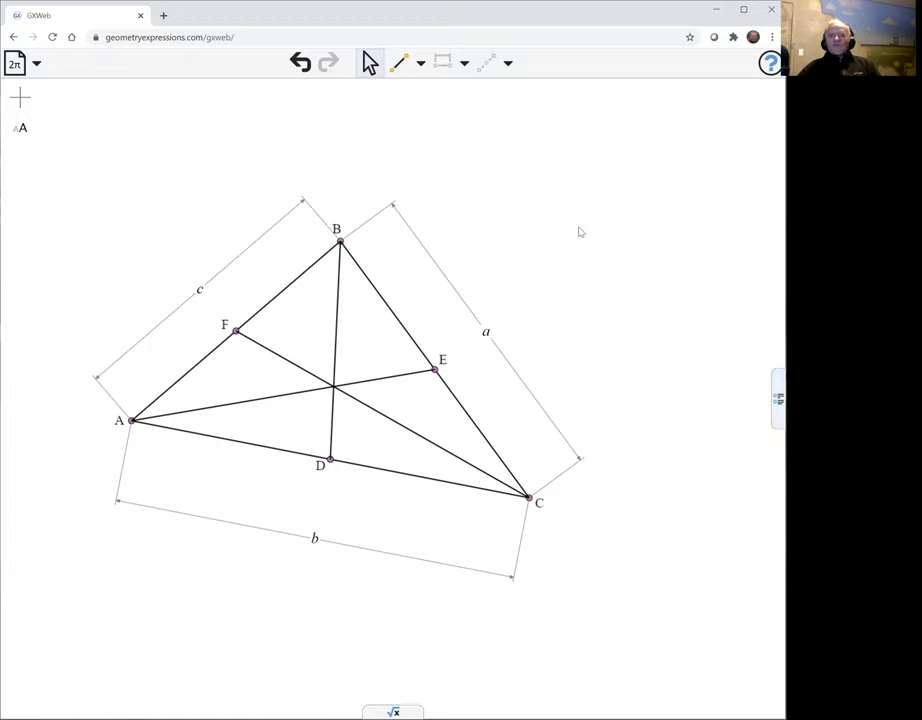
# Step: Draw a new segment BG starting at vertex B
pyautogui.click(337, 290)
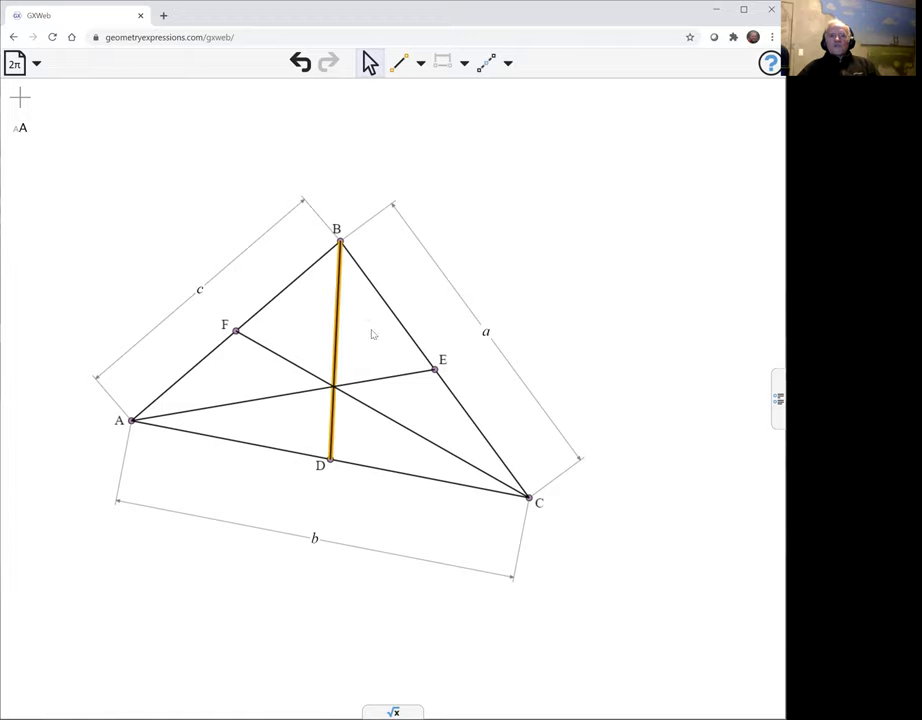
pyautogui.click(381, 380)
pyautogui.click(404, 477)
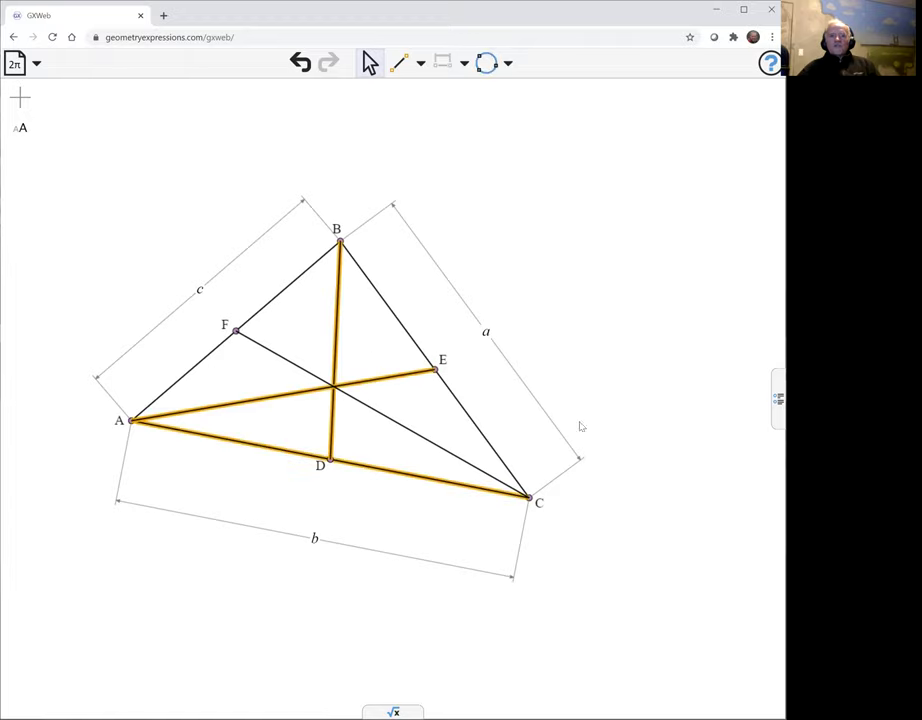
pyautogui.click(502, 356)
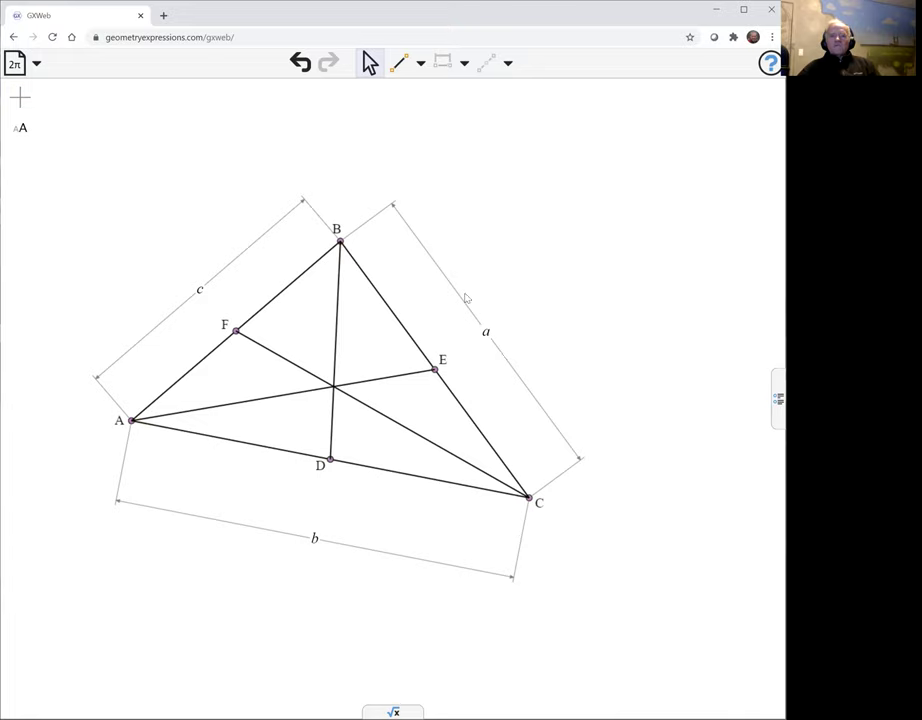
pyautogui.click(339, 313)
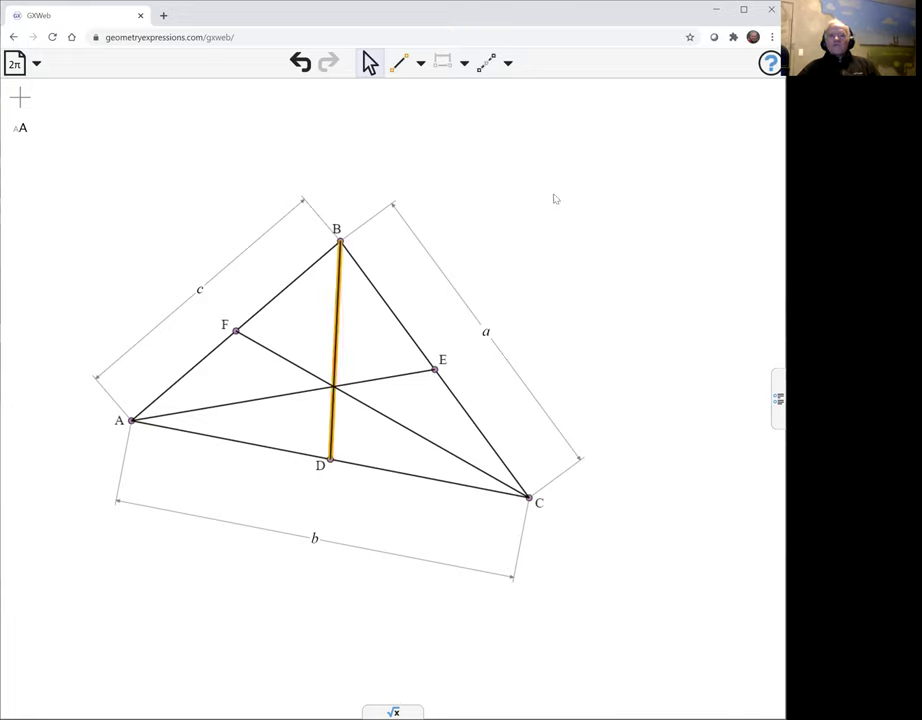
pyautogui.click(398, 63)
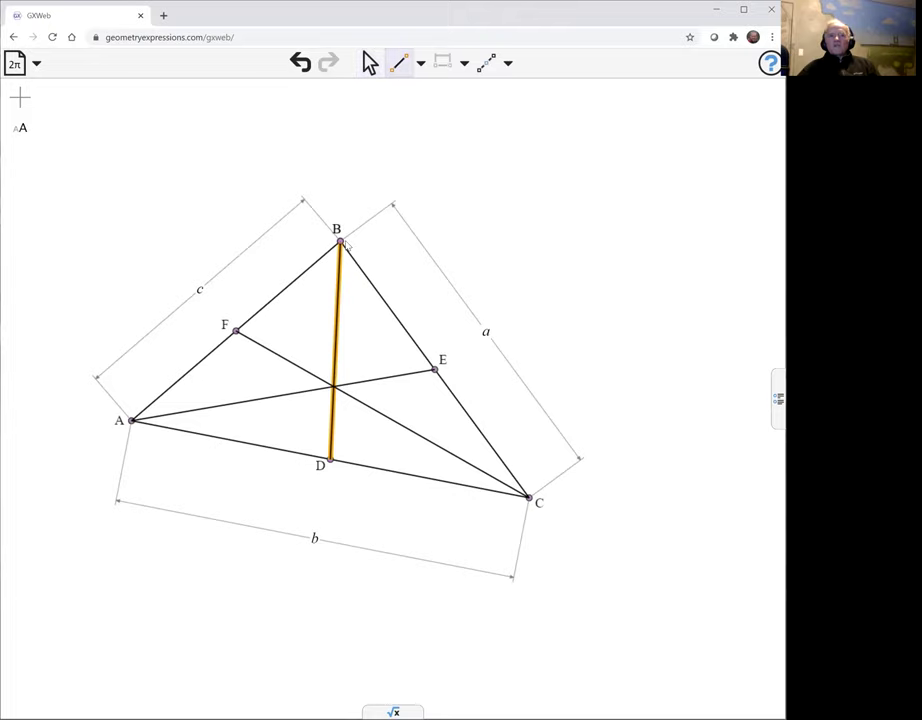
pyautogui.click(340, 242)
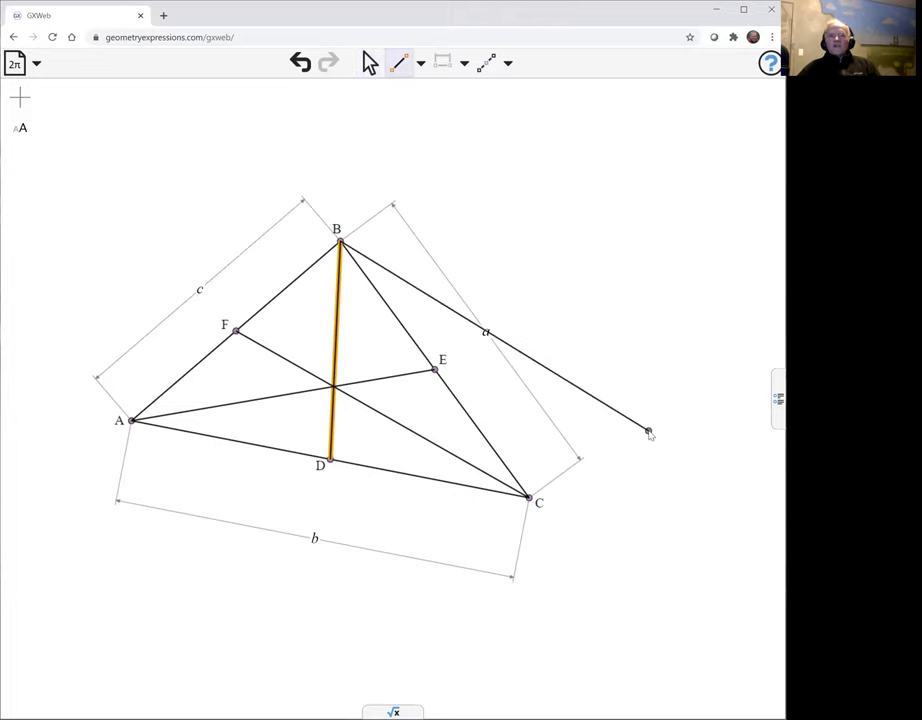
pyautogui.click(665, 460)
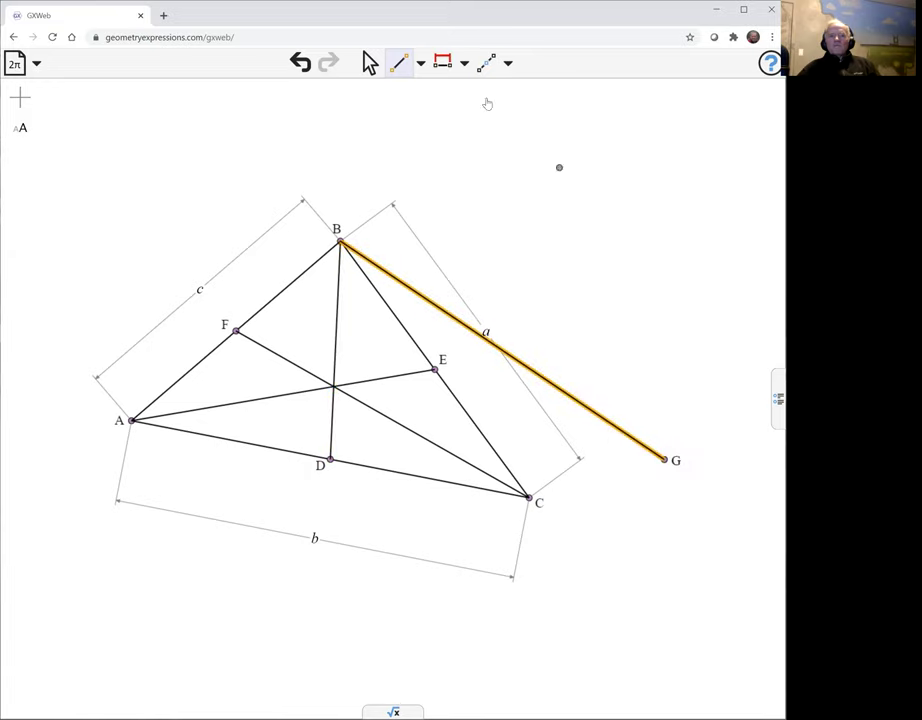
pyautogui.click(366, 63)
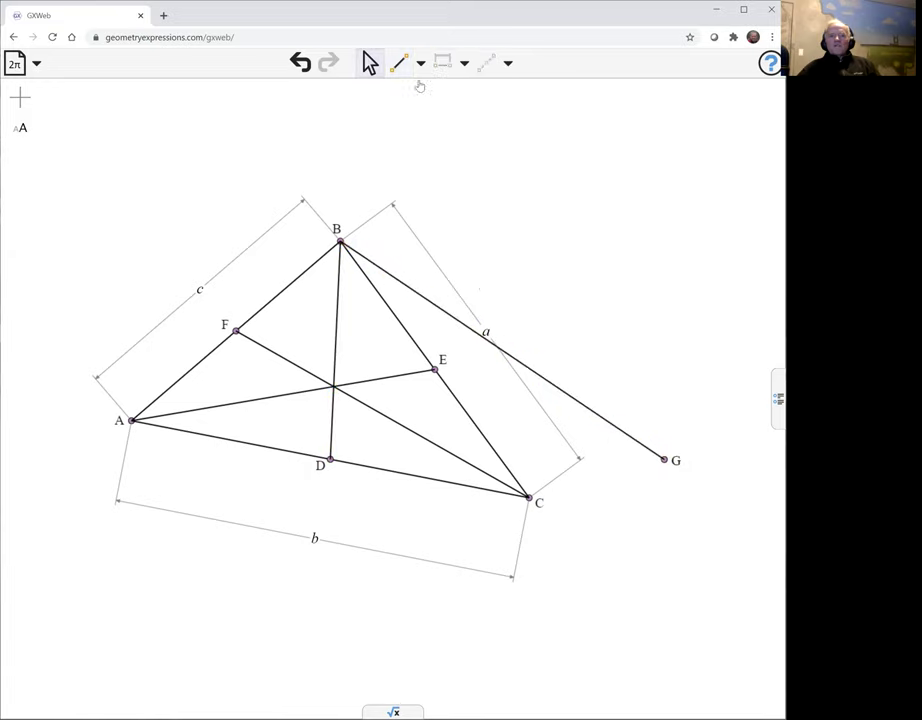
# Step: Constrain BG to be congruent and parallel to median CF
pyautogui.click(413, 434)
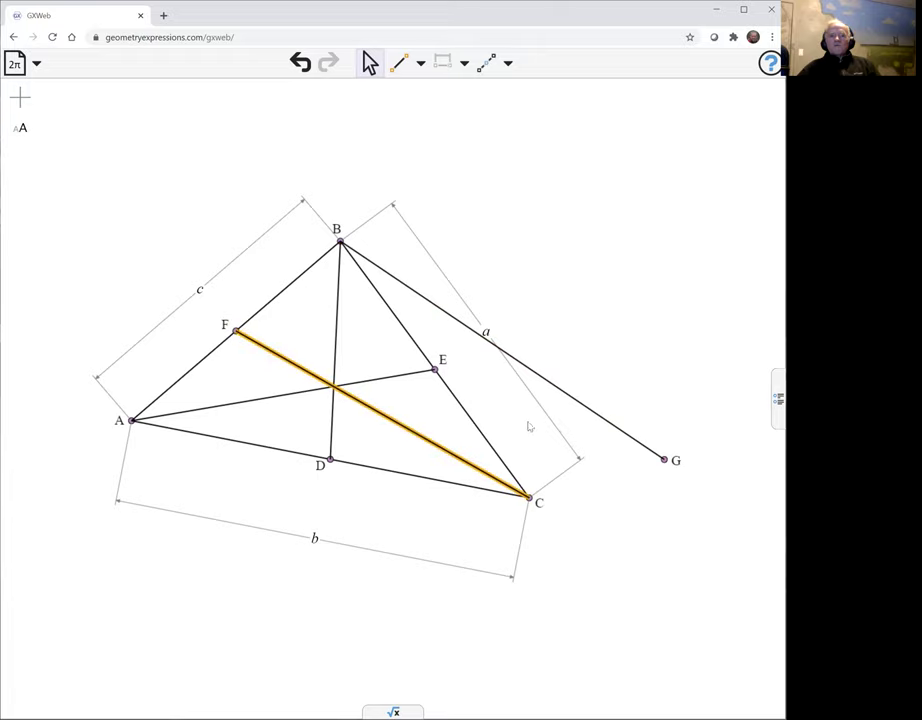
pyautogui.keyDown('shift'); pyautogui.click(580, 403); pyautogui.keyUp('shift')
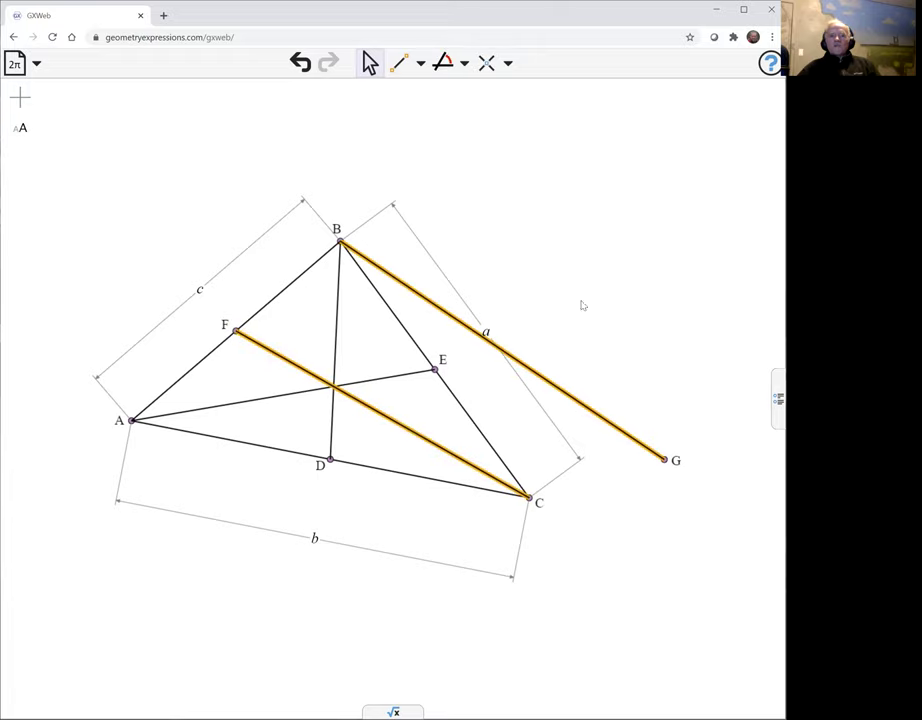
pyautogui.click(462, 66)
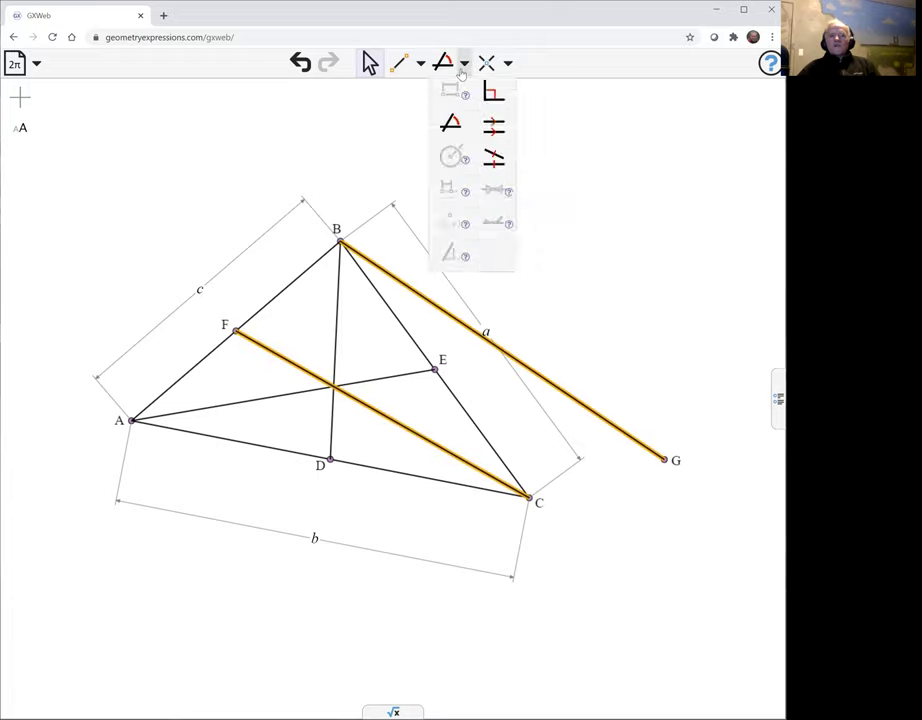
pyautogui.click(494, 160)
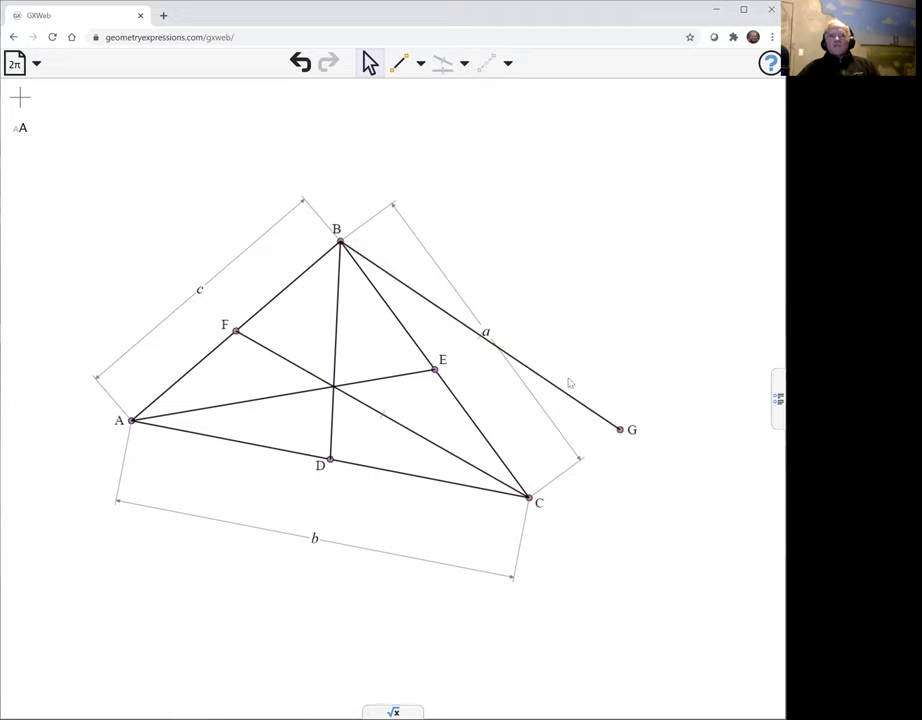
pyautogui.click(588, 408)
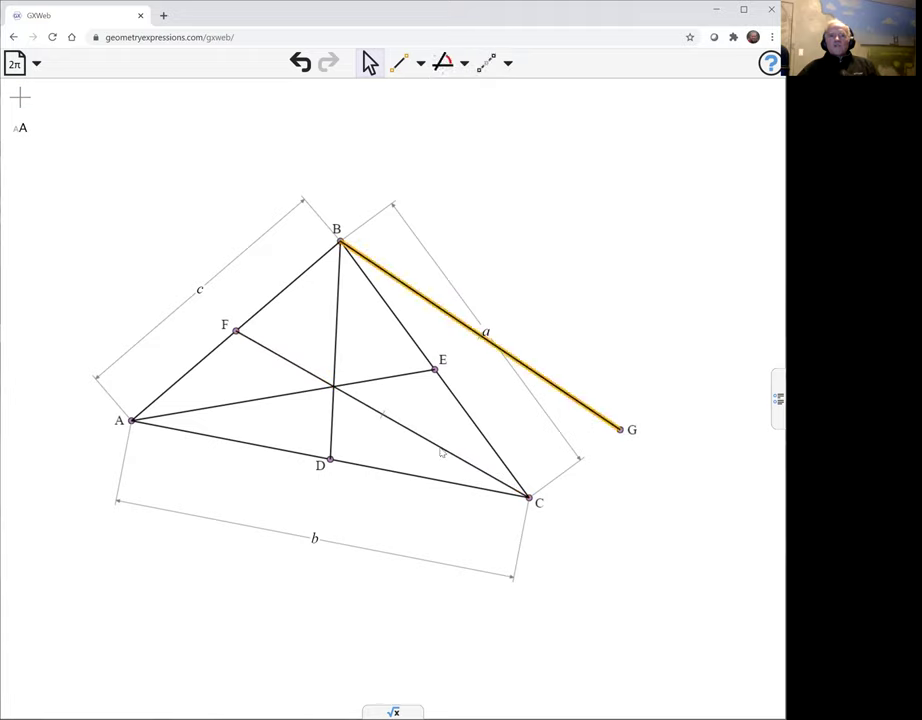
pyautogui.keyDown('shift'); pyautogui.click(441, 450); pyautogui.keyUp('shift')
pyautogui.click(508, 63)
pyautogui.click(494, 126)
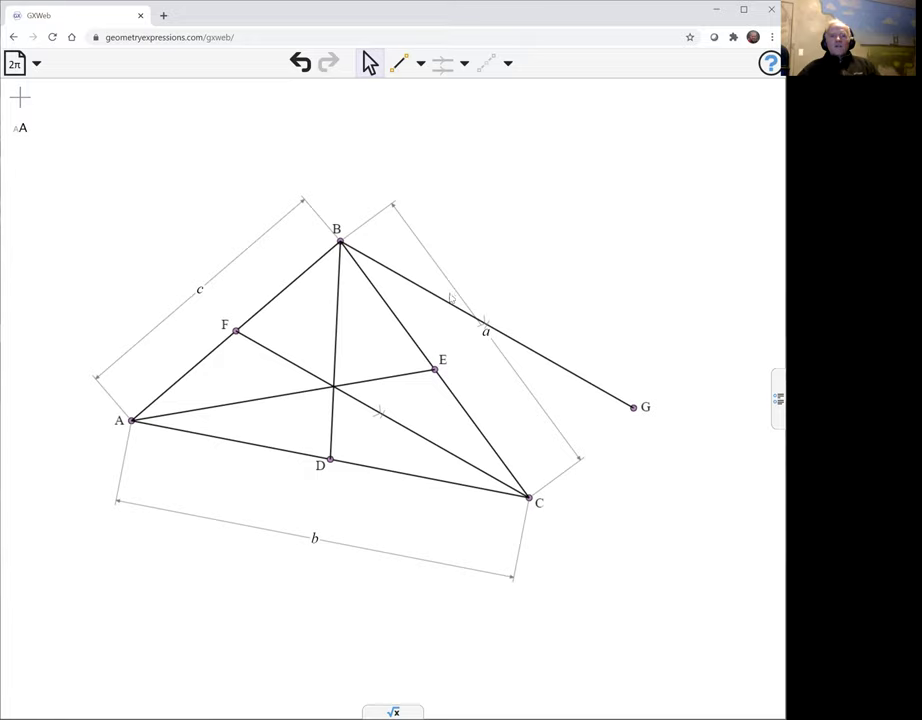
# Step: Draw segment DG from point G to midpoint D
pyautogui.click(402, 67)
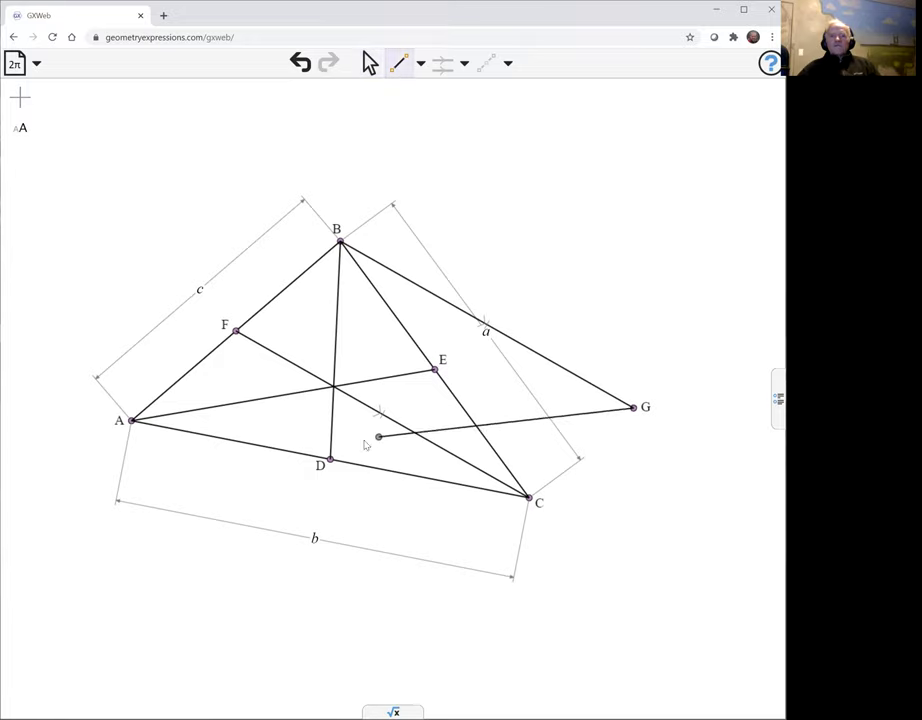
pyautogui.moveTo(634, 408); pyautogui.dragTo(331, 460)
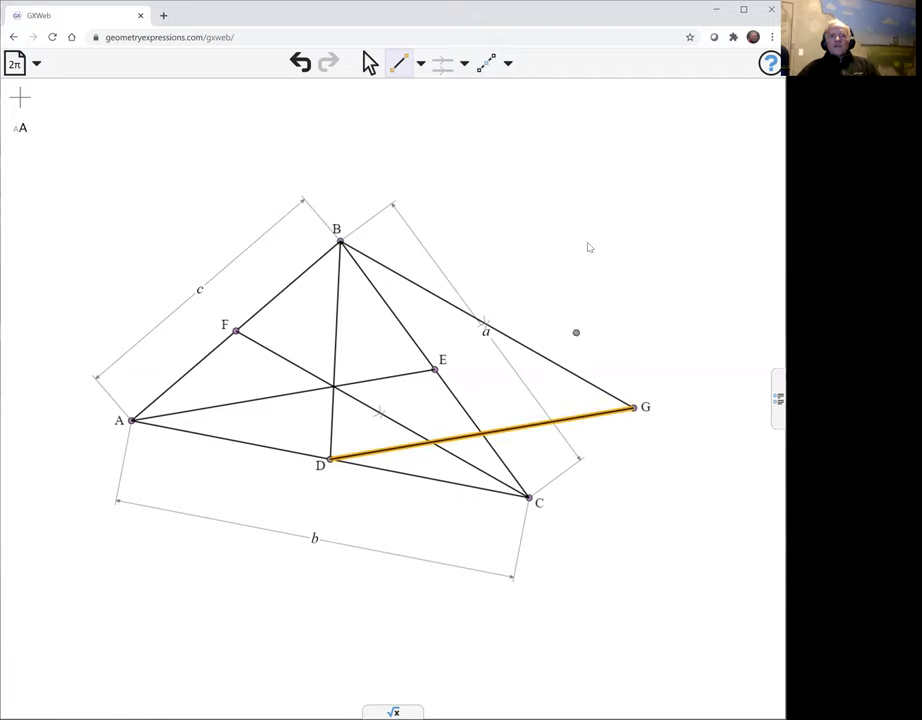
pyautogui.click(369, 64)
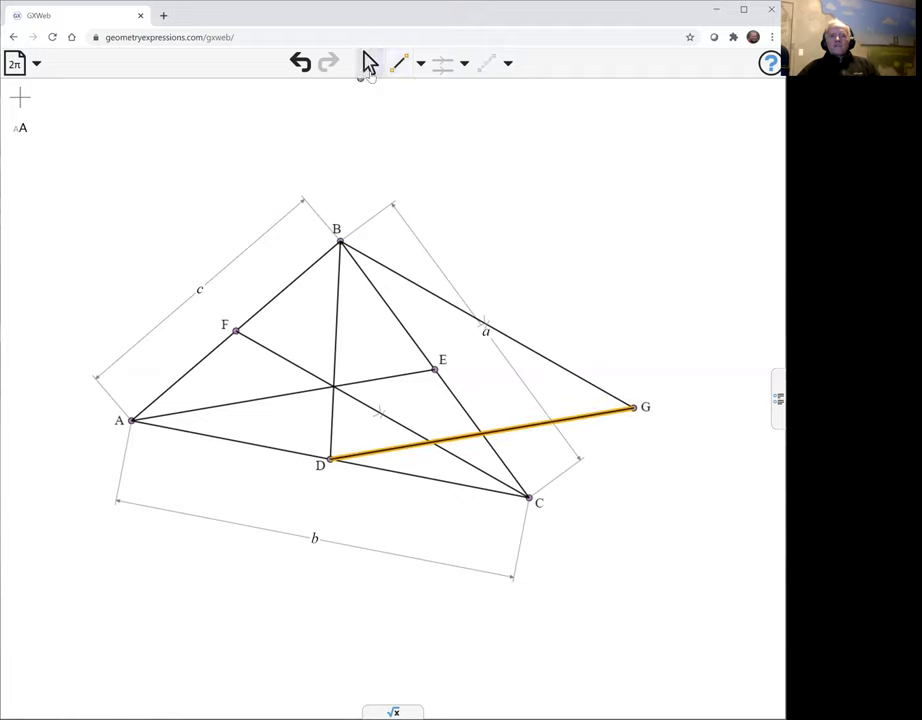
pyautogui.click(396, 366)
# Step: Select AE and DG together and browse the constraint list
pyautogui.click(378, 381)
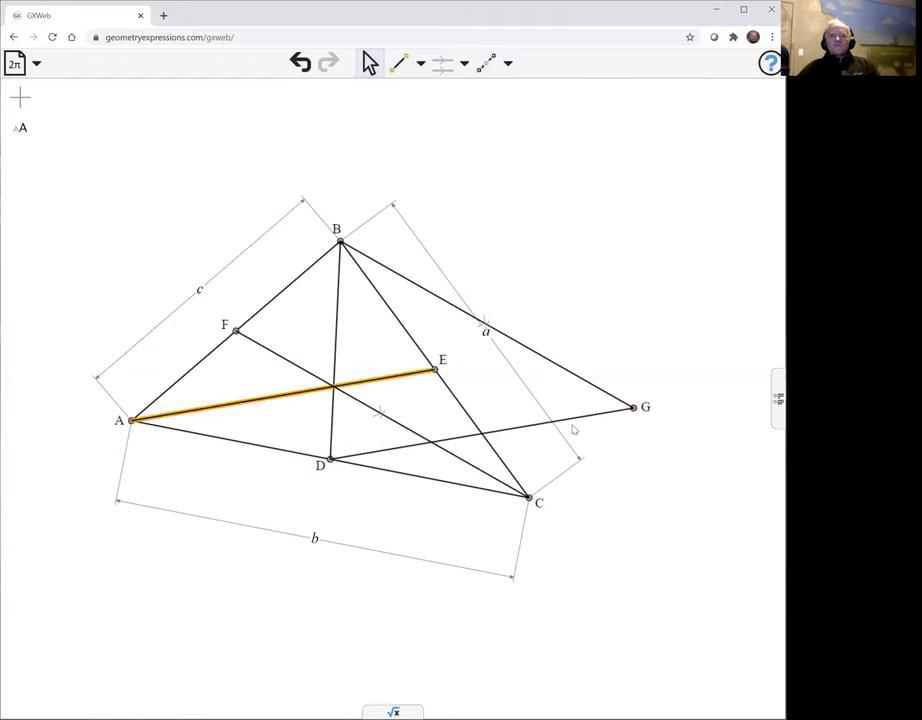
pyautogui.click(612, 423)
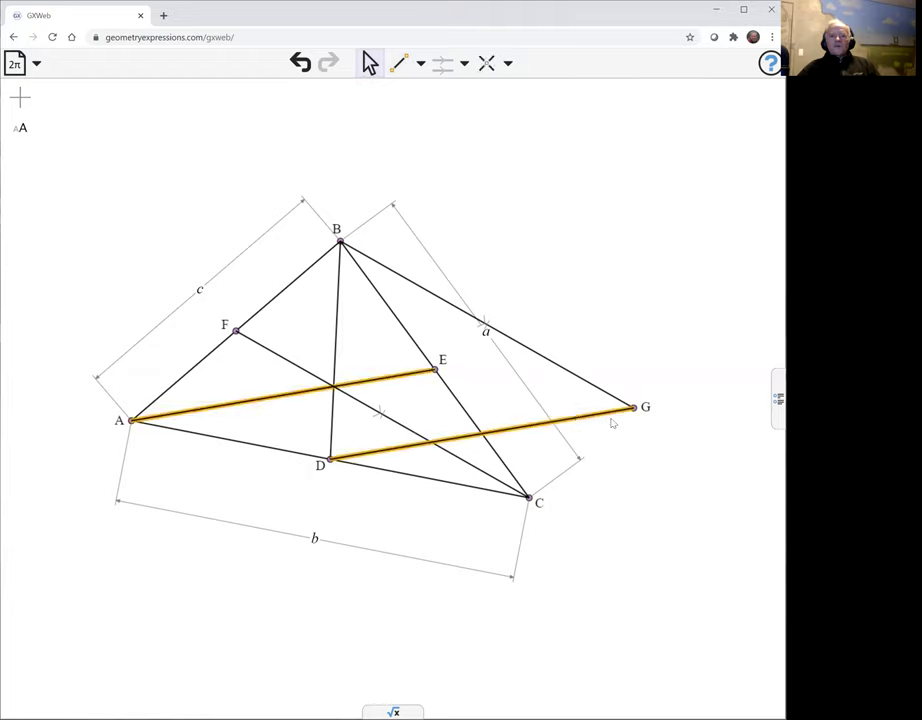
pyautogui.click(465, 64)
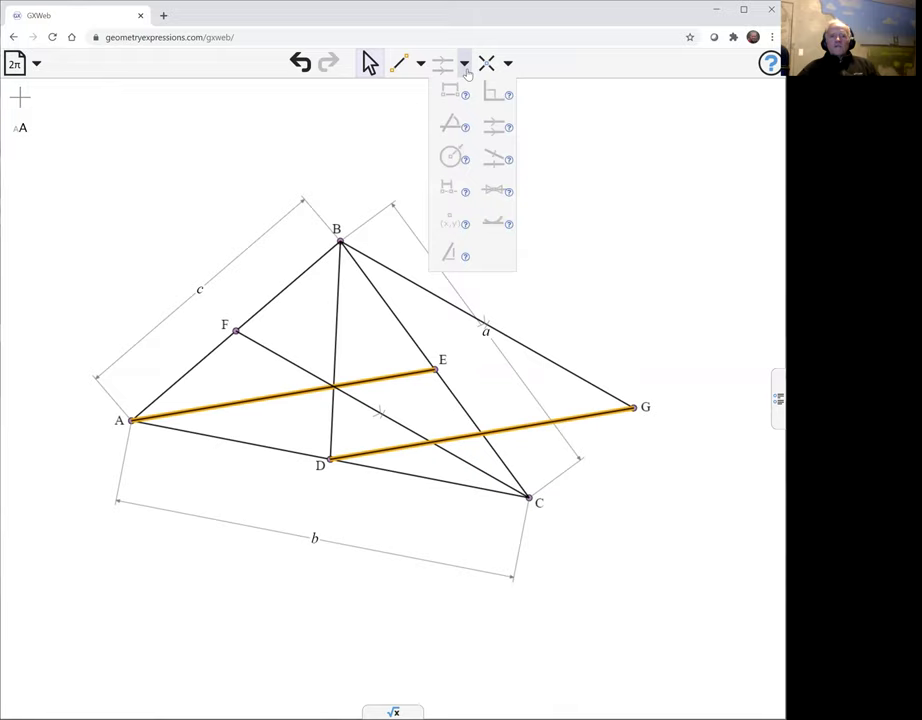
pyautogui.click(640, 275)
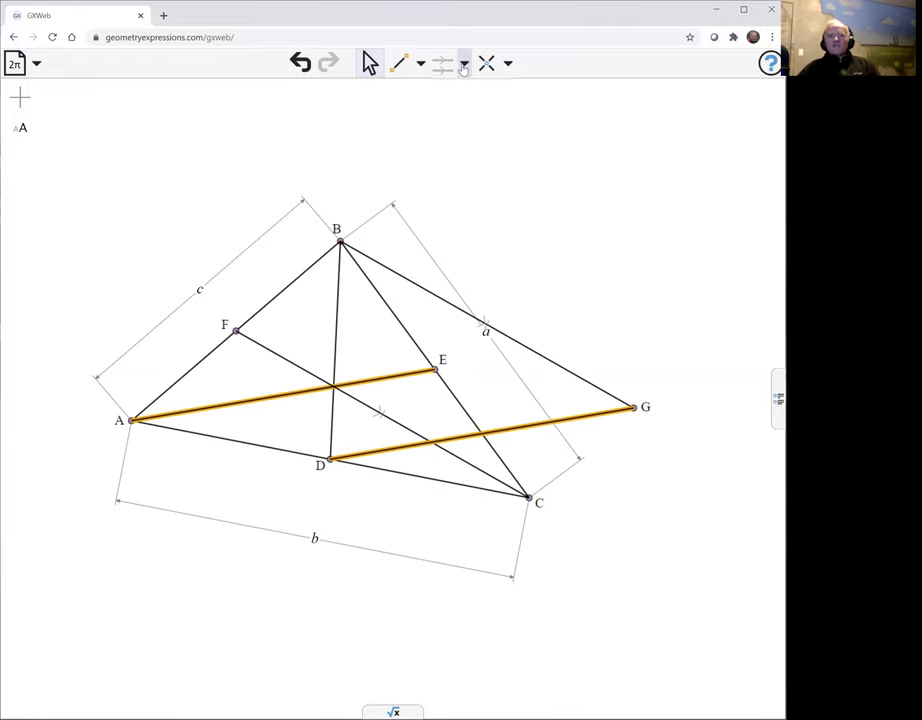
pyautogui.click(464, 63)
# Step: Compute length(AE) and length(DG), both giving √(−a²/4 + b²/2 + c²/2)
pyautogui.click(617, 327)
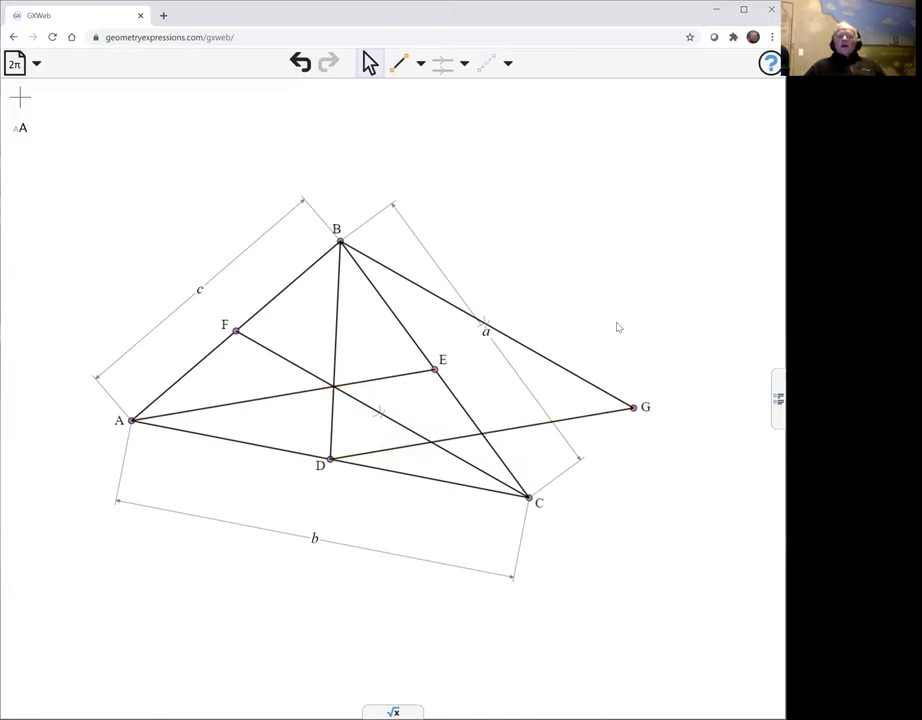
pyautogui.scroll(-2, 604, 553)
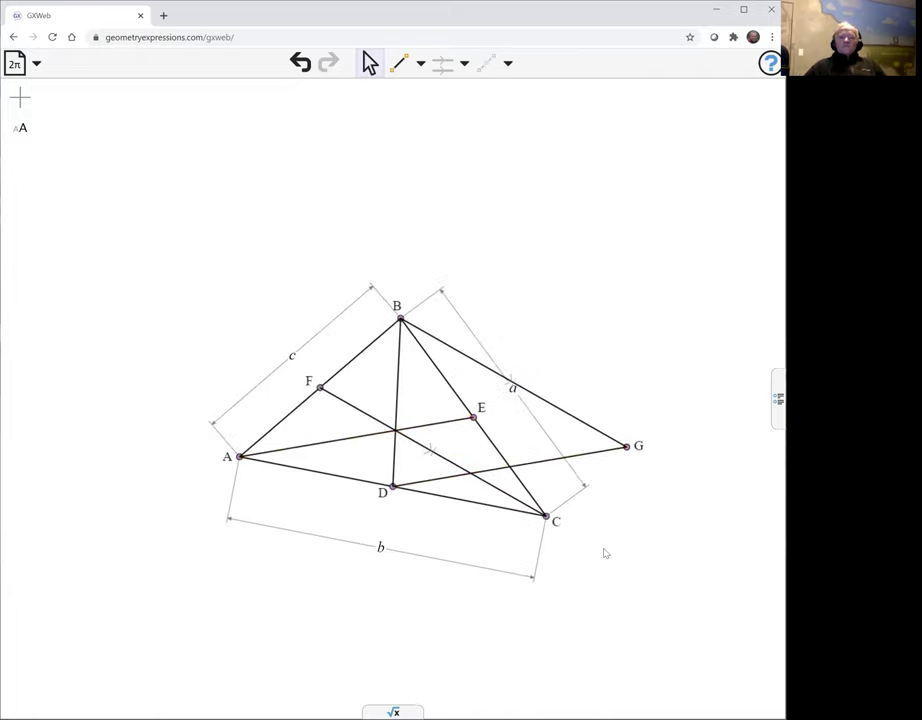
pyautogui.moveTo(650, 558); pyautogui.dragTo(619, 469)
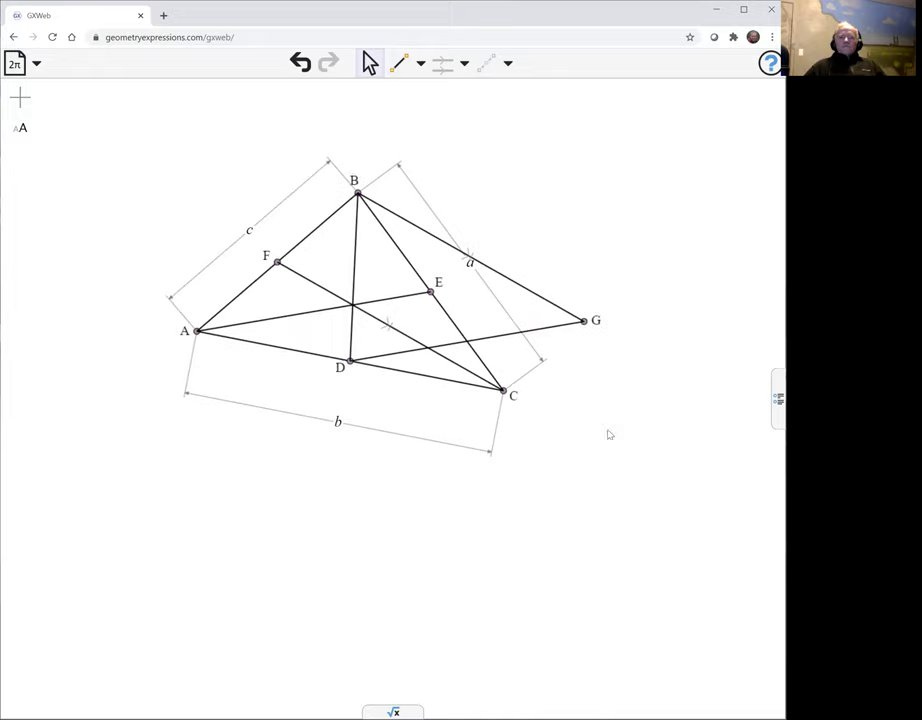
pyautogui.click(393, 712)
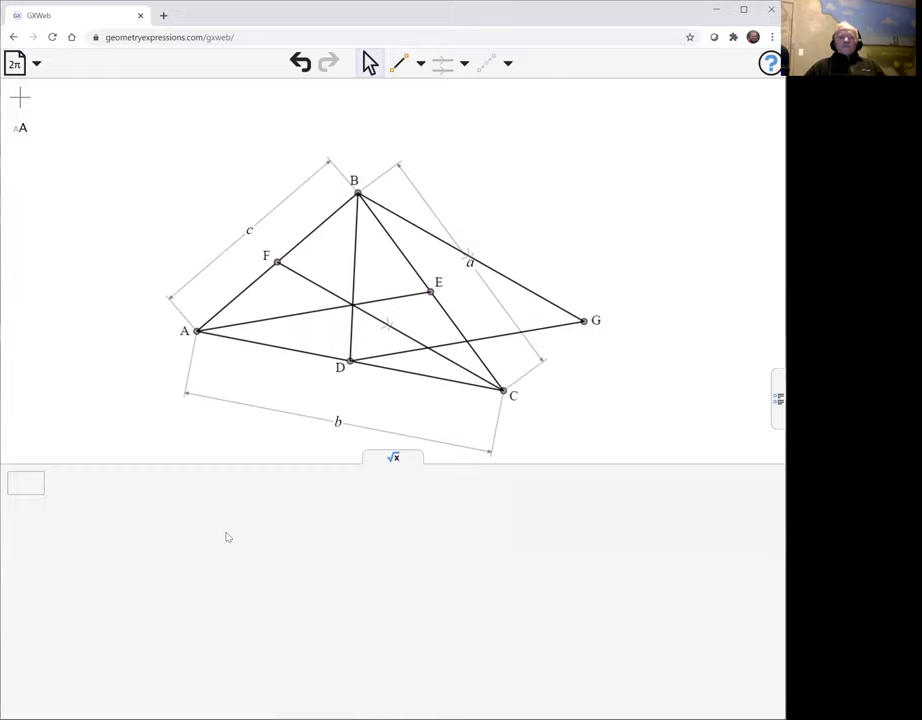
pyautogui.click(36, 484)
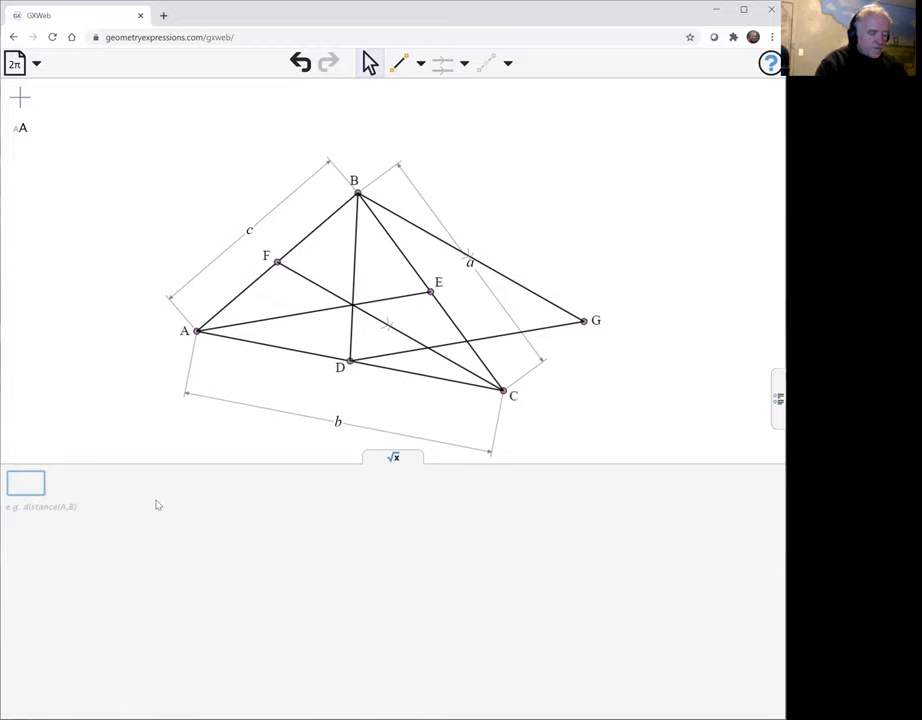
pyautogui.write('length(')
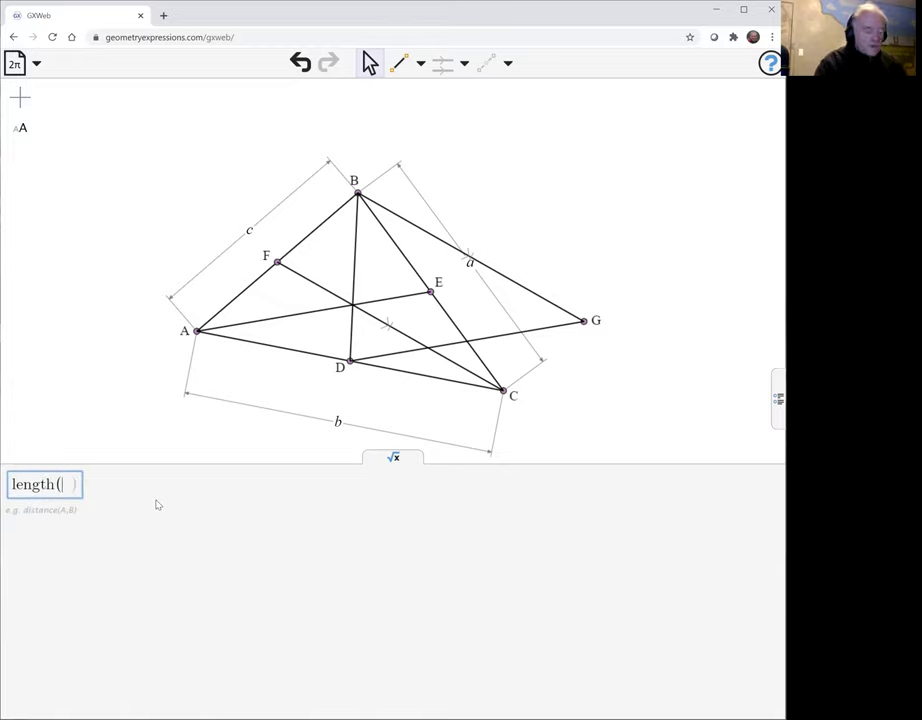
pyautogui.write('AE')
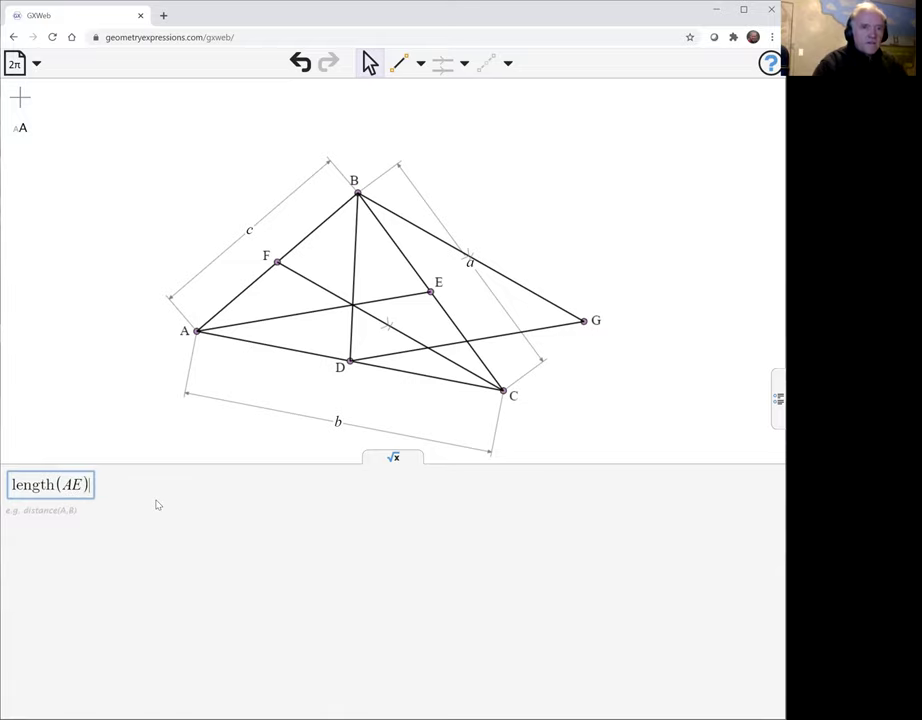
pyautogui.press('Return')
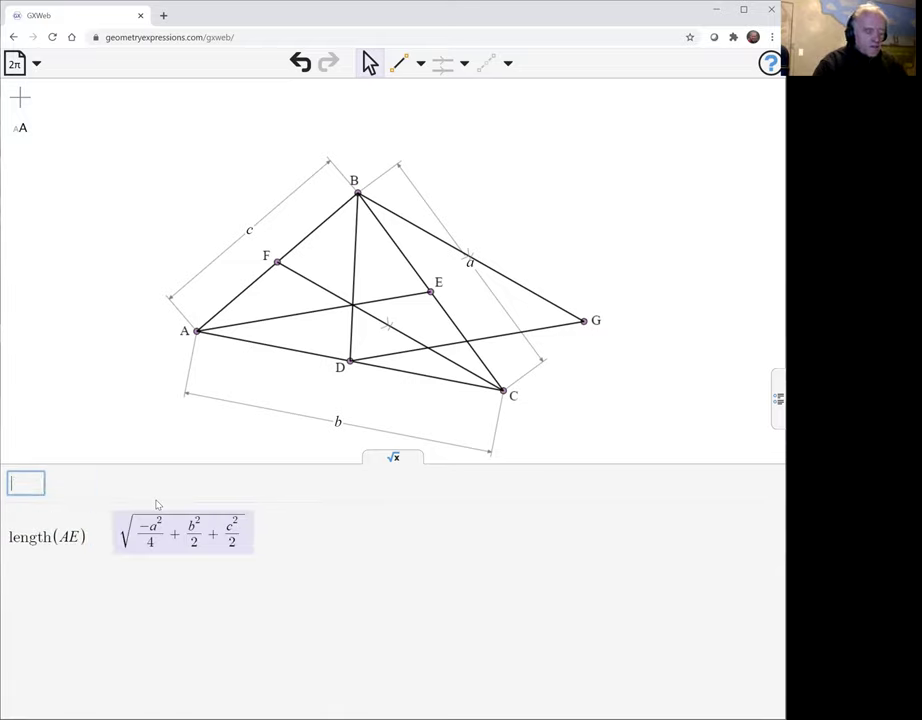
pyautogui.write('length(')
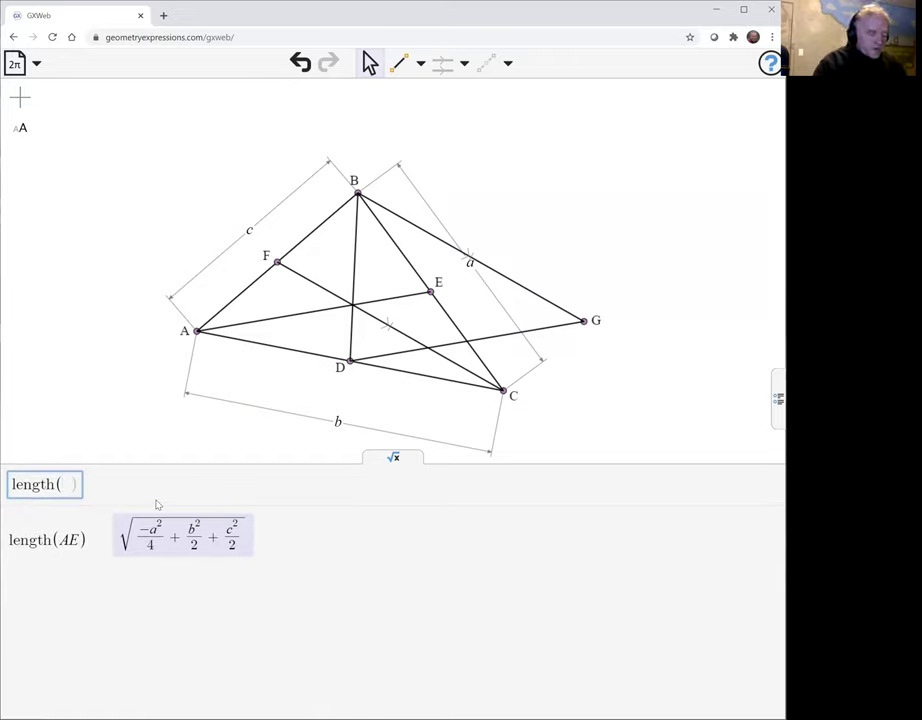
pyautogui.write('DG)')
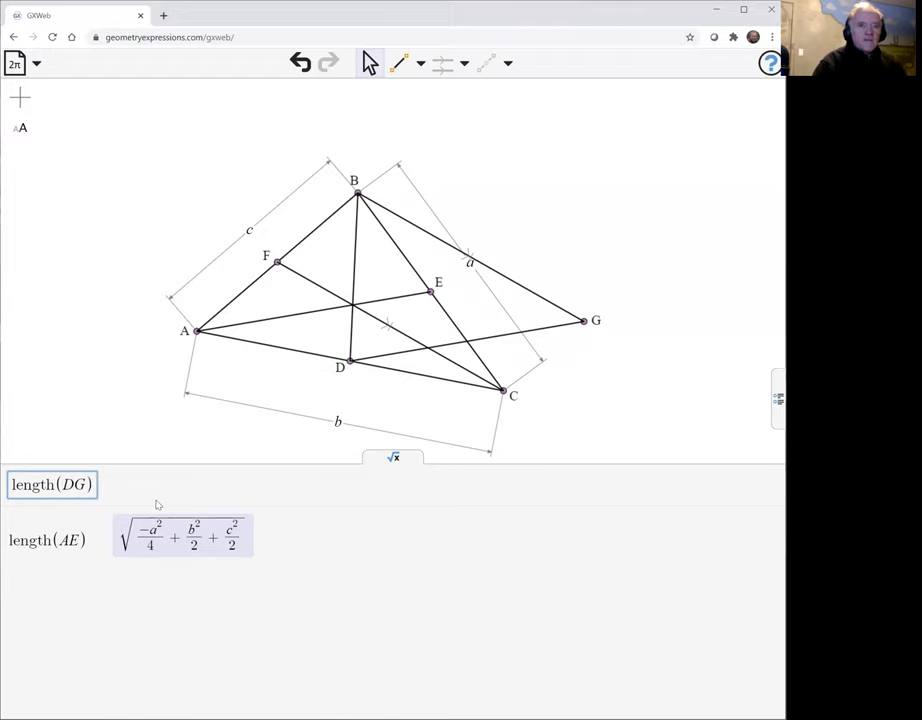
pyautogui.press('Return')
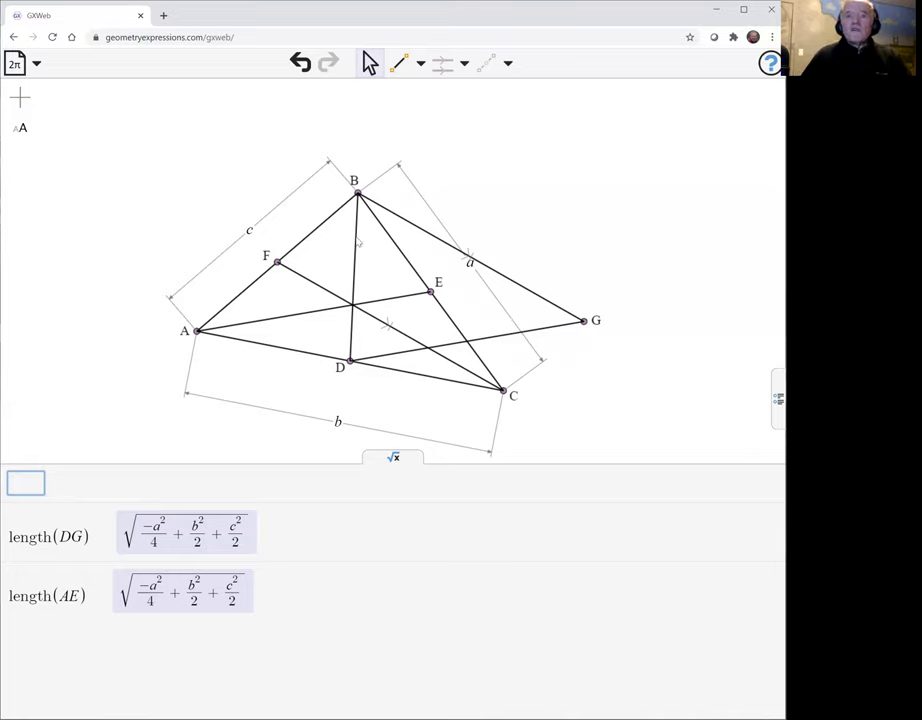
# Step: Drop a perpendicular from G onto BD, creating foot point H
pyautogui.click(356, 242)
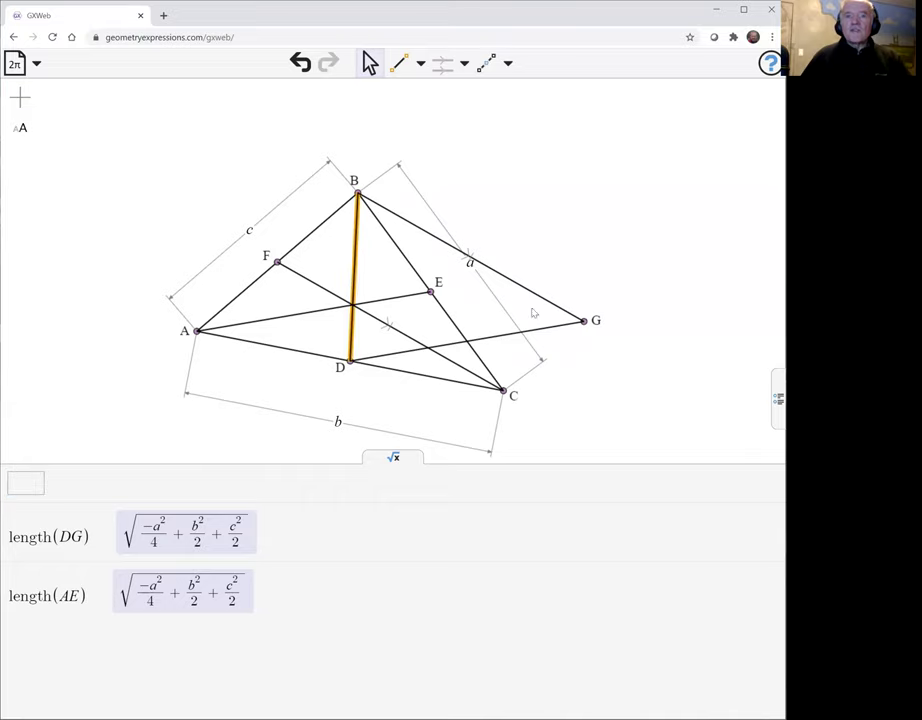
pyautogui.keyDown('shift'); pyautogui.click(584, 320); pyautogui.keyUp('shift')
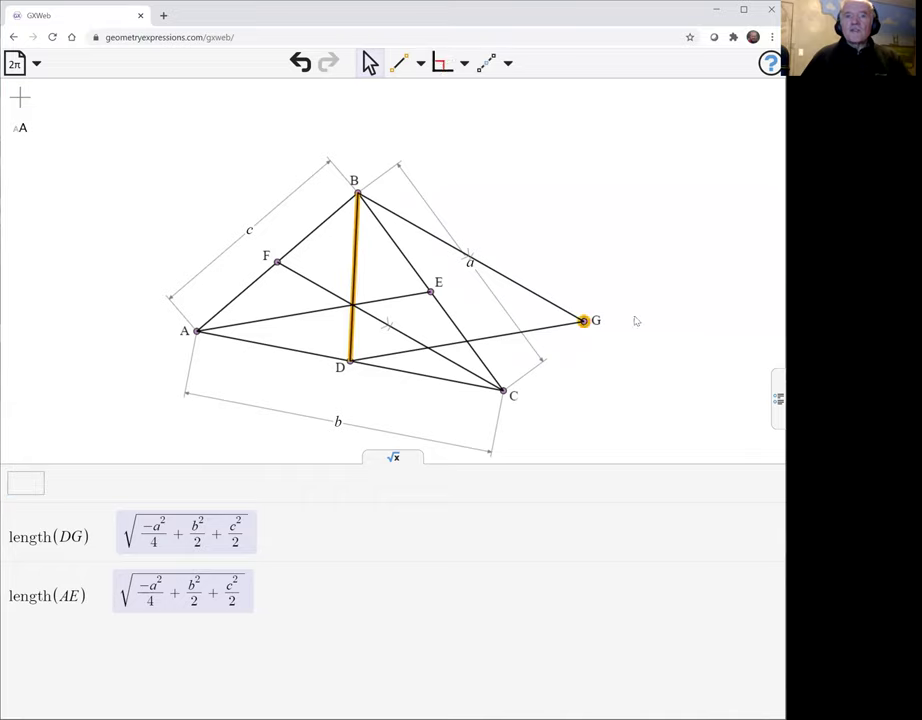
pyautogui.click(486, 63)
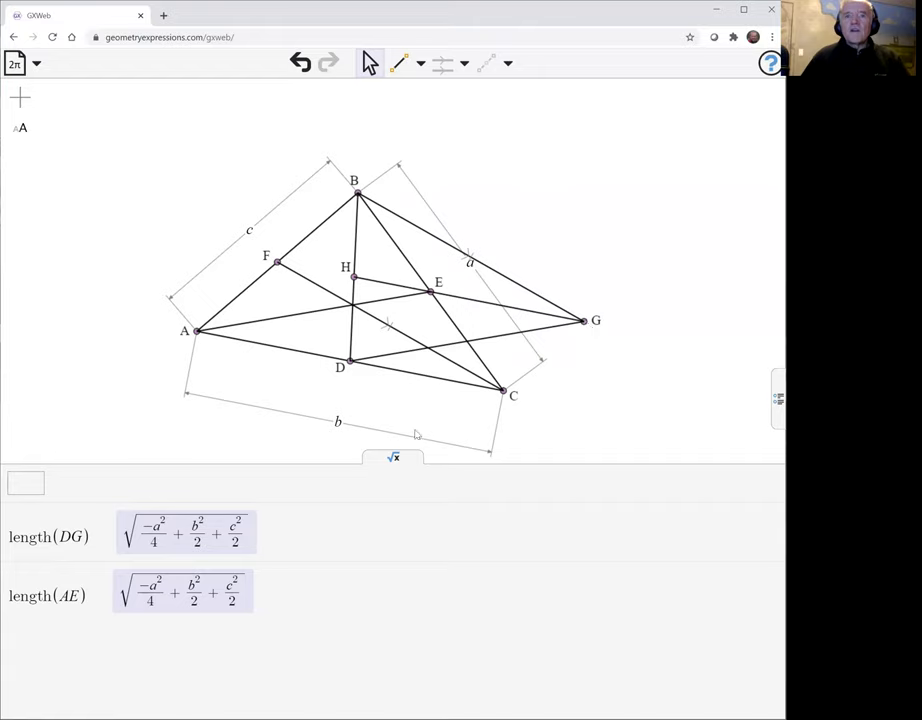
# Step: Compute length(GH), giving 3·b/4
pyautogui.click(9, 487)
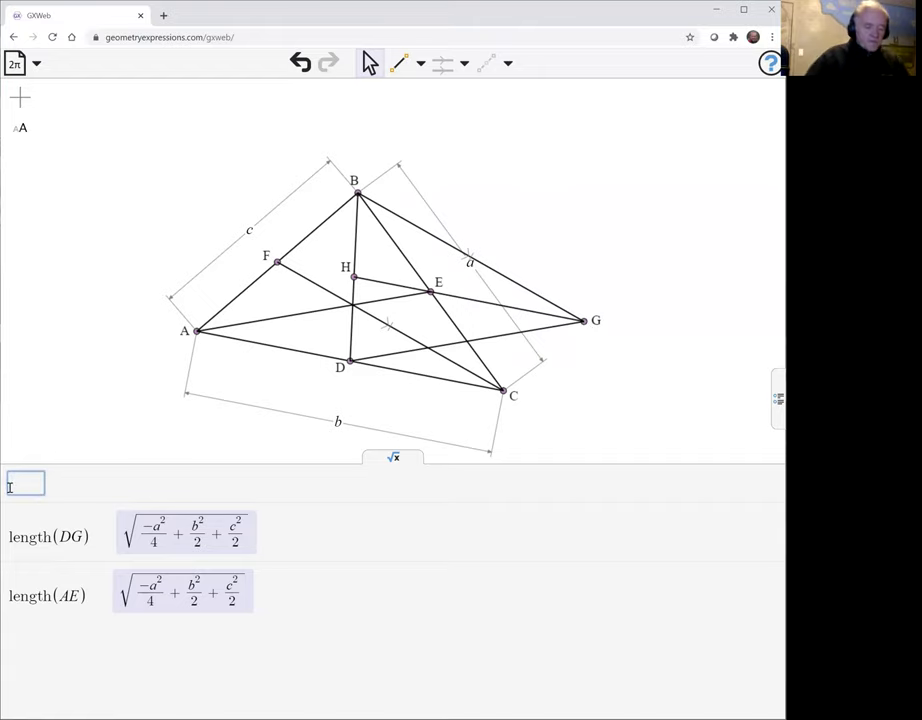
pyautogui.write('length(GH')
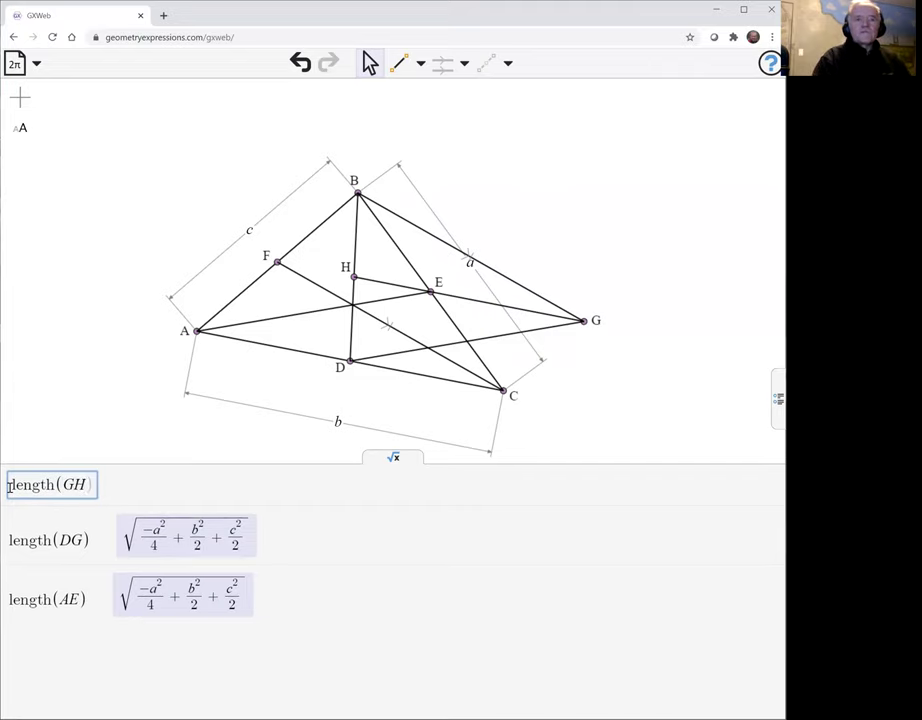
pyautogui.press('Return')
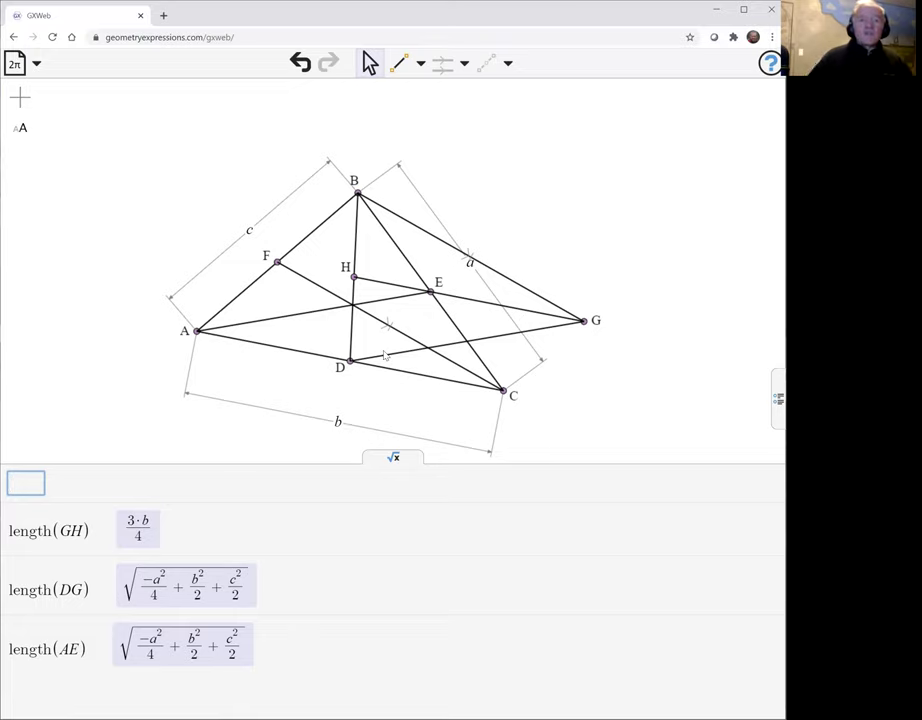
# Step: Compute area(B,G,D) and area(A,B,C): 3/16 versus 1/4 of the same radical product
pyautogui.write('area(')
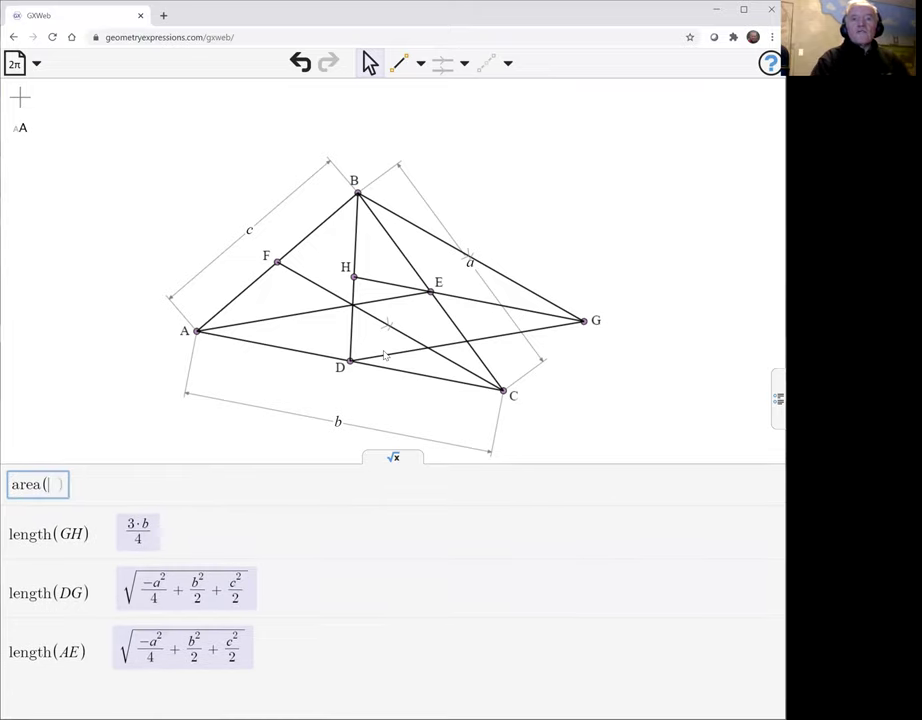
pyautogui.write('B,G')
pyautogui.press('BackSpace')
pyautogui.write('G,')
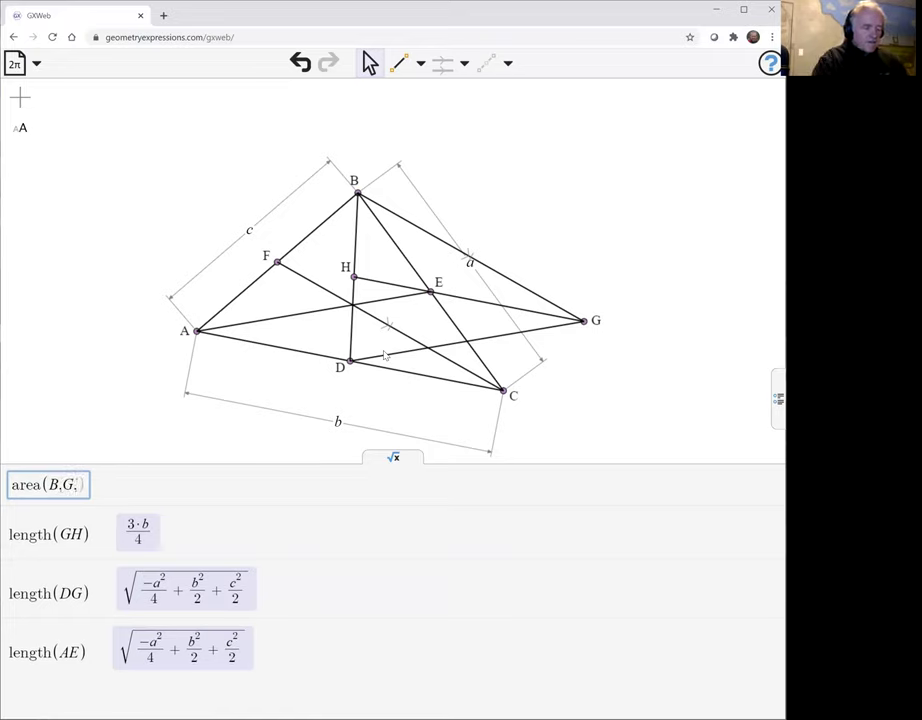
pyautogui.write('D)')
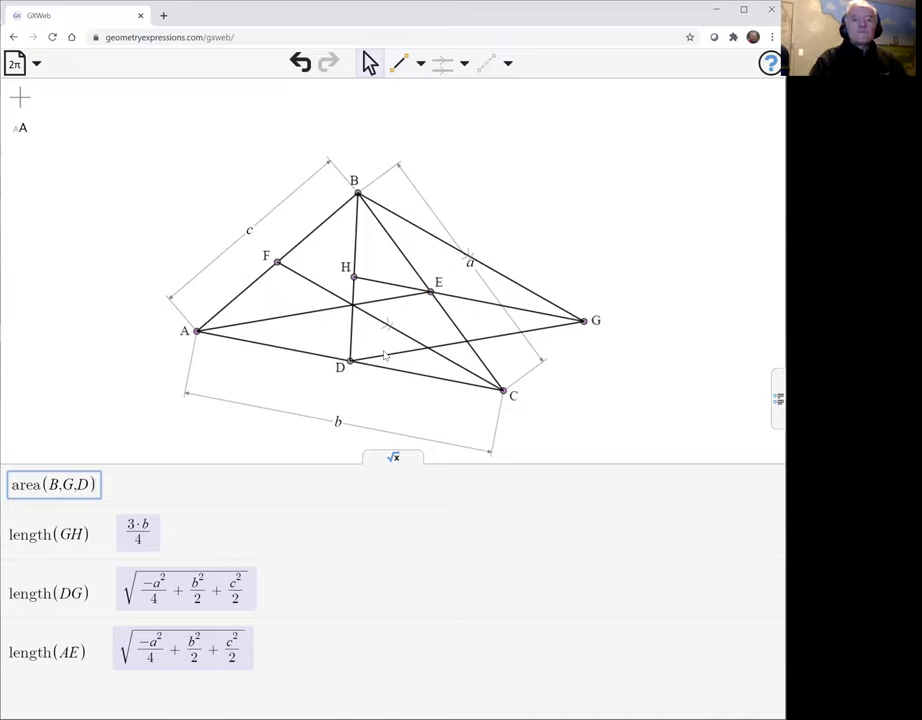
pyautogui.press('Return')
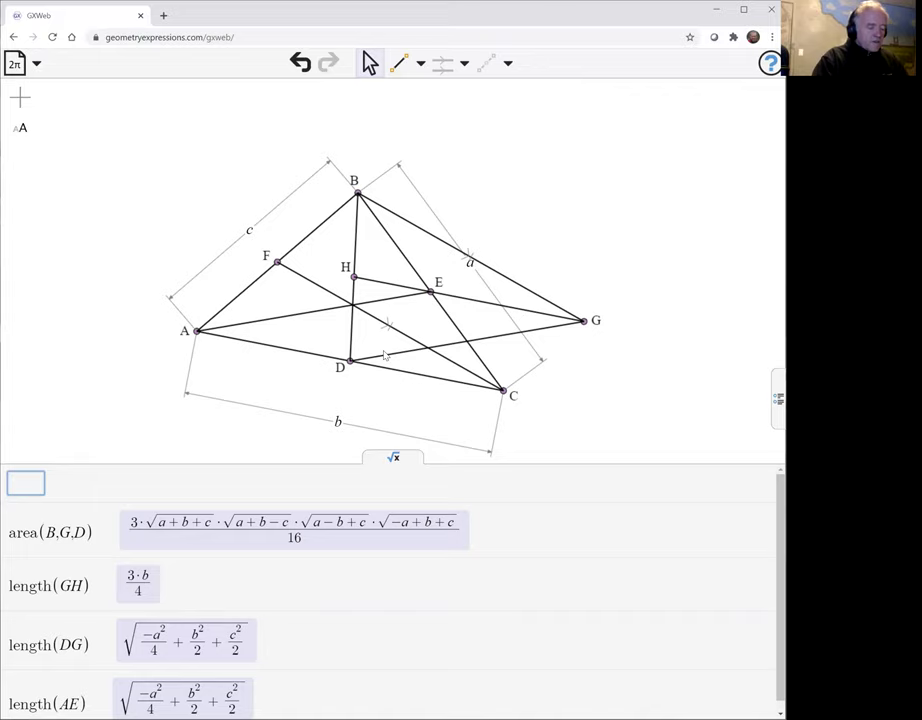
pyautogui.write('area(')
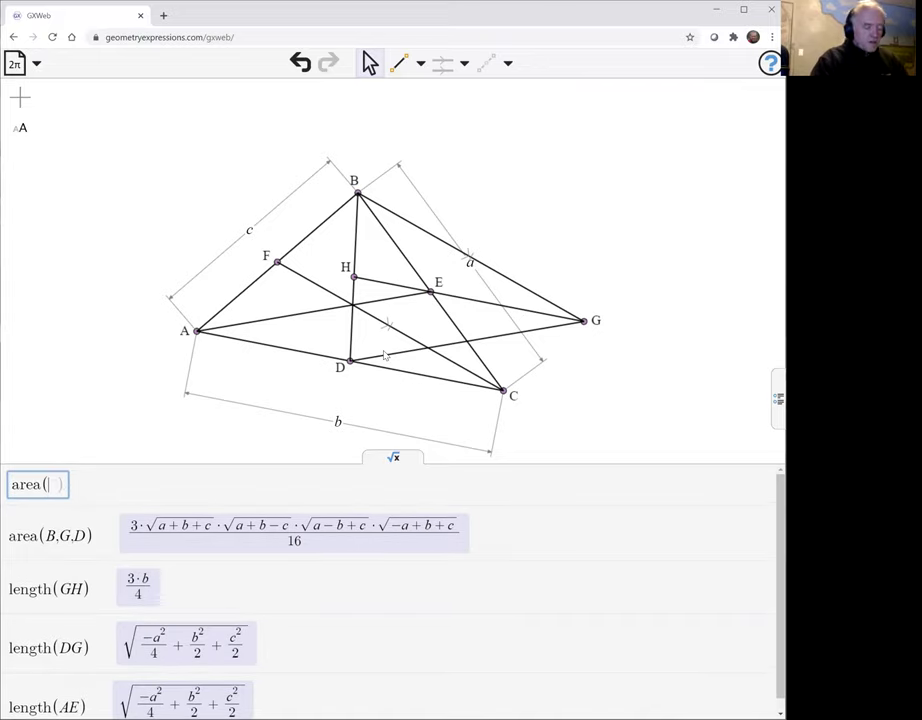
pyautogui.write('A,B')
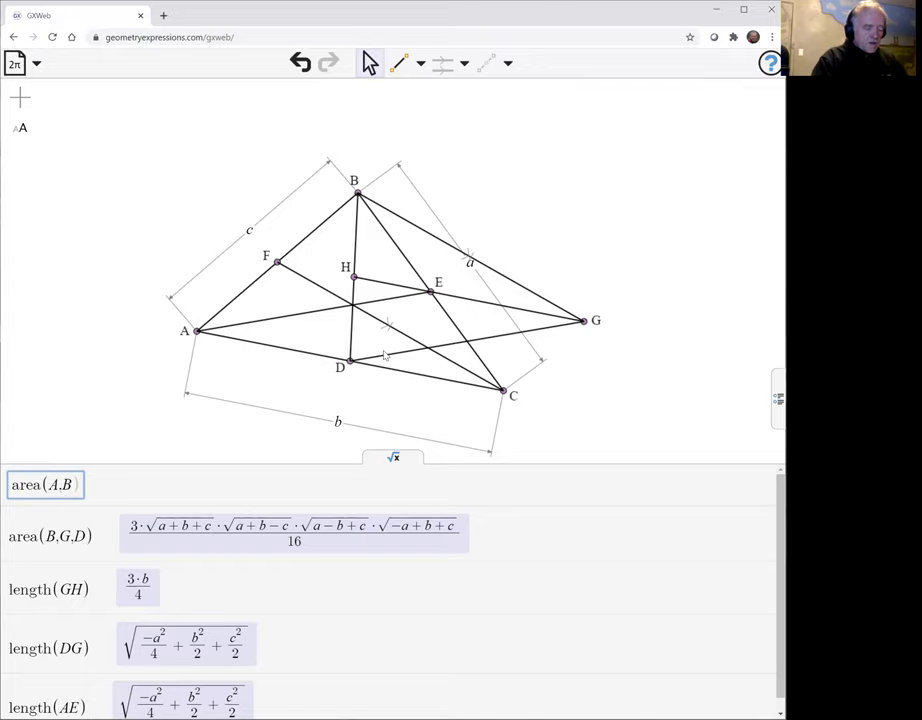
pyautogui.write(',C')
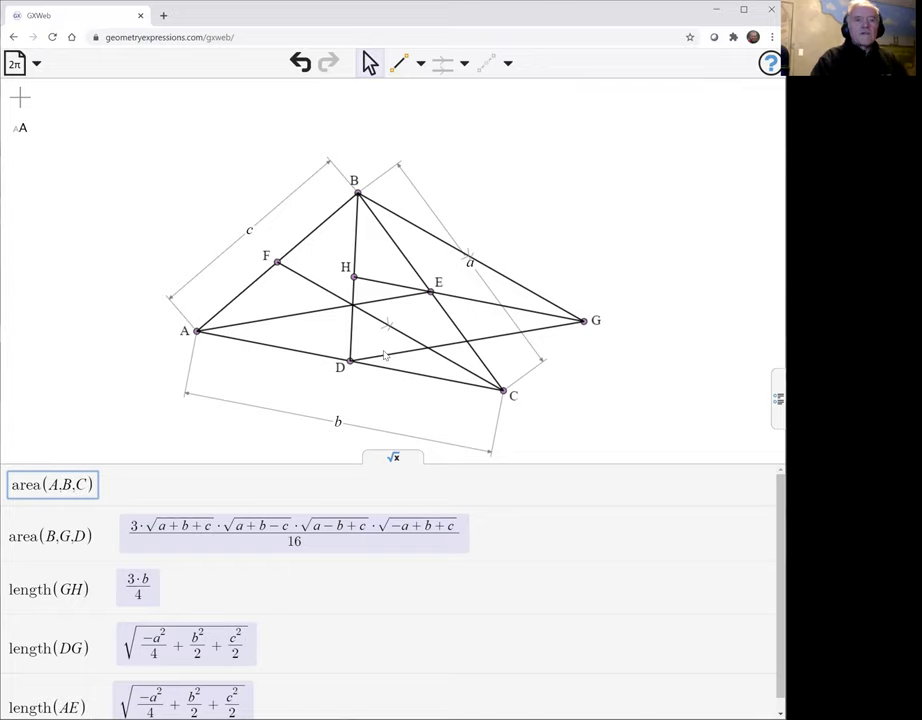
pyautogui.press('Return')
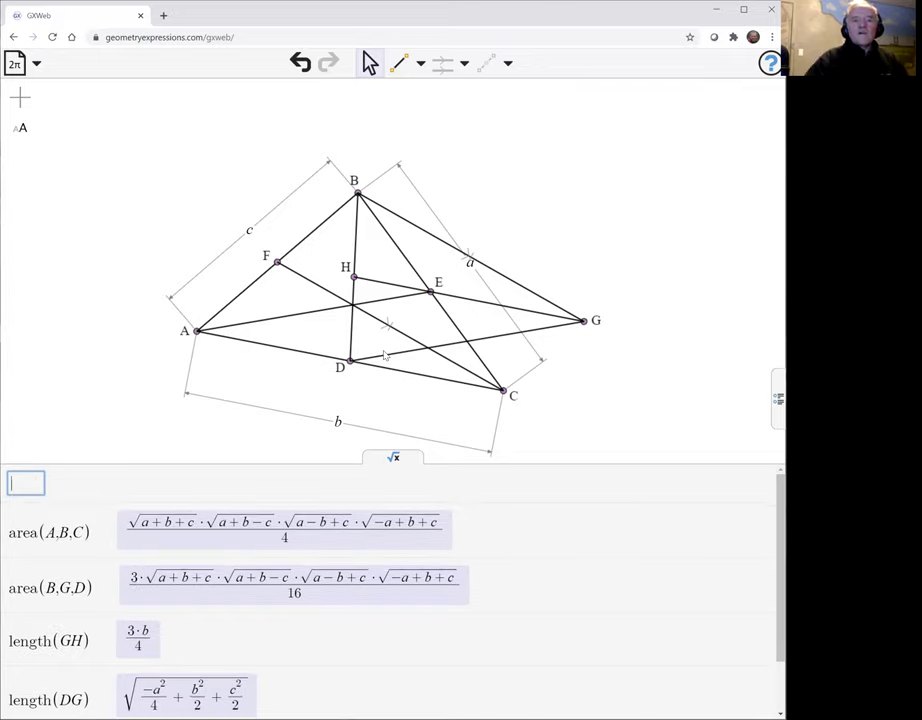